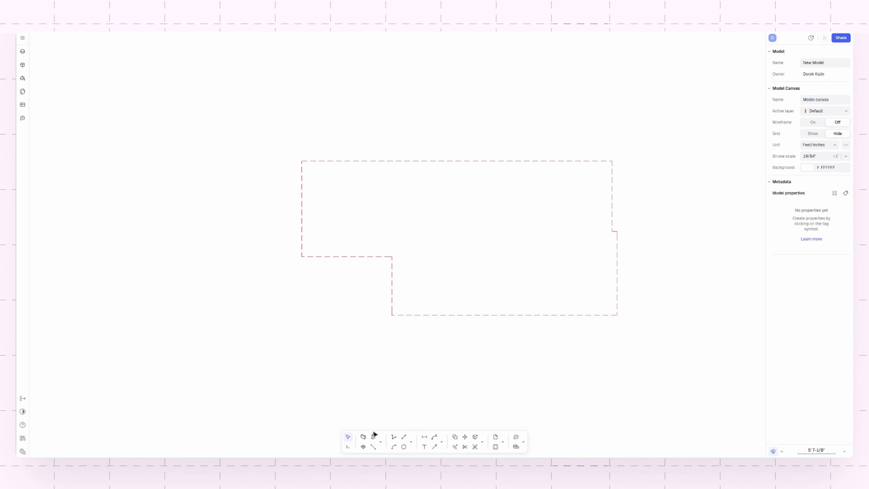
- Start a new wall with a thickness of 2' 5-1/2" and open its fill settings
{"action": "left_click", "coordinate": [364, 438]}
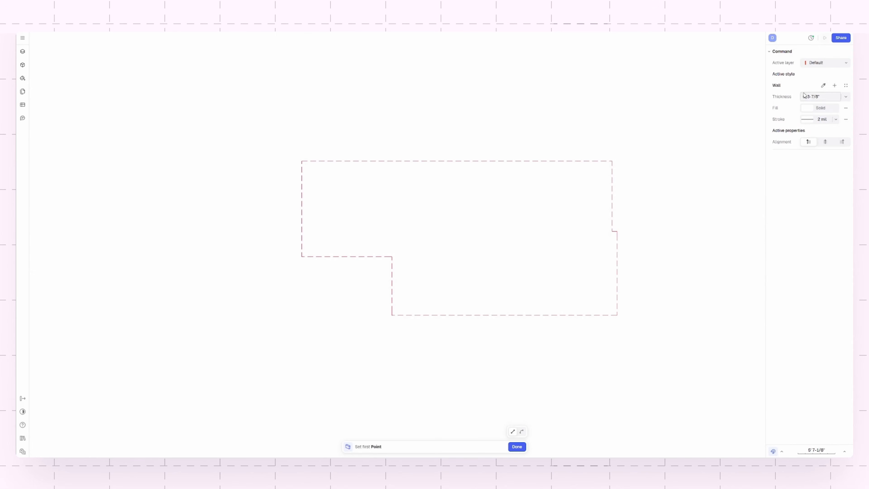
{"action": "left_click", "coordinate": [846, 97]}
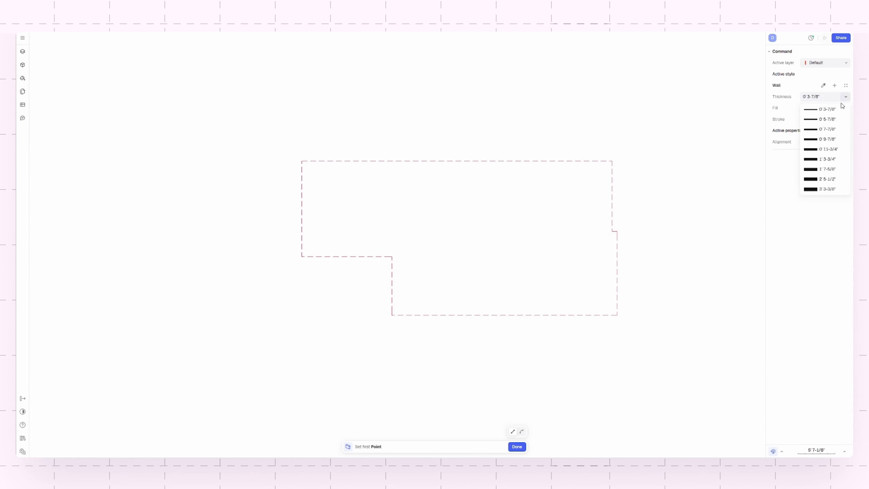
{"action": "left_click", "coordinate": [829, 179]}
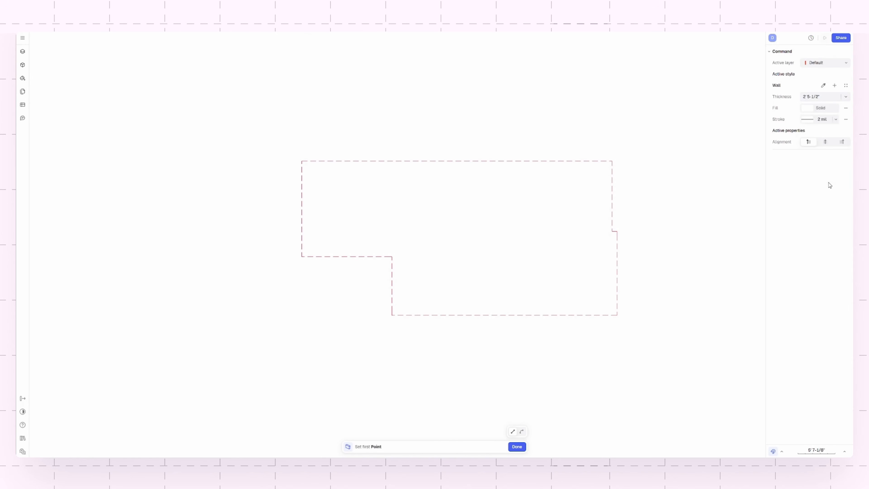
{"action": "left_click", "coordinate": [814, 109]}
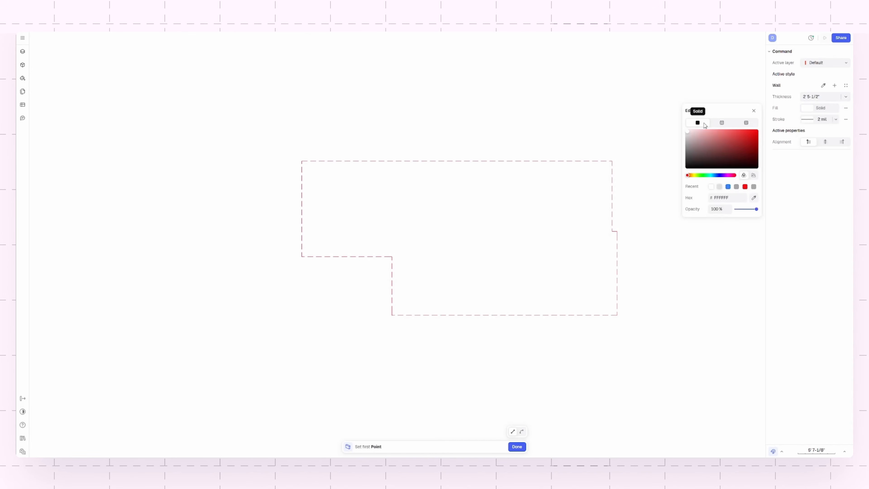
- Try a texture fill for the wall and browse the available tile and brick patterns
{"action": "left_click", "coordinate": [722, 123]}
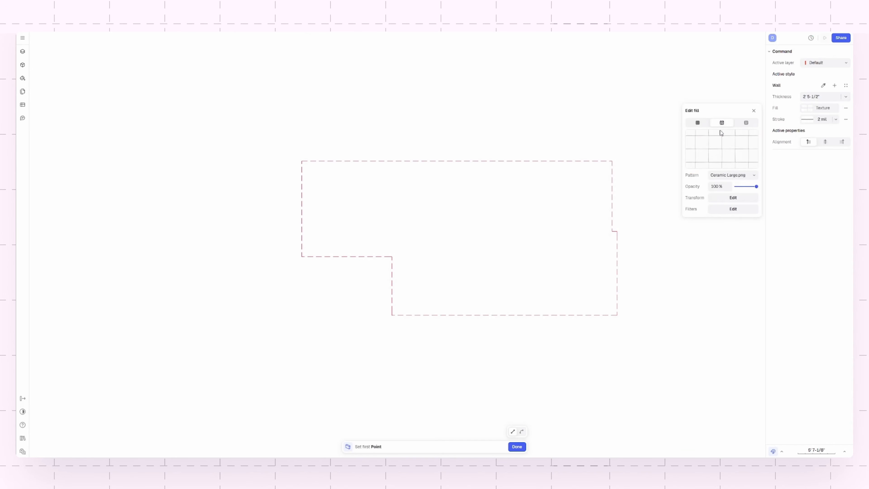
{"action": "left_click", "coordinate": [728, 175]}
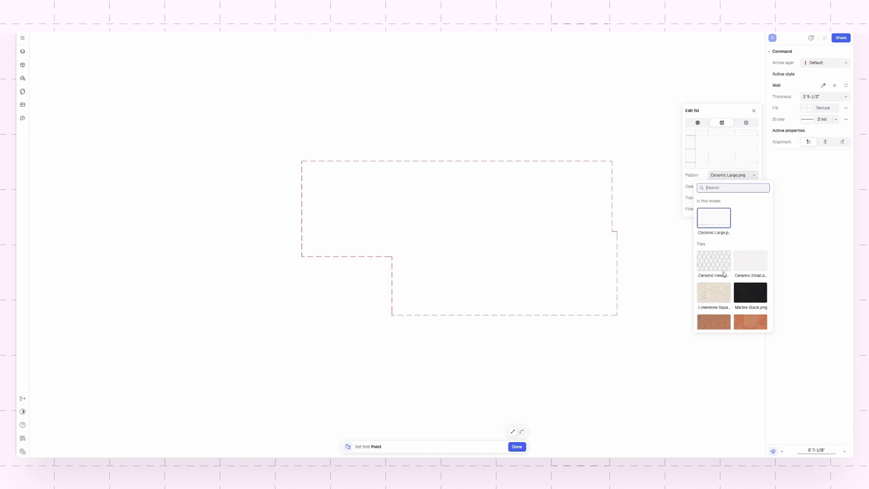
{"action": "scroll", "coordinate": [747, 287], "scroll_direction": "down", "scroll_amount": 1}
{"action": "scroll", "coordinate": [745, 284], "scroll_direction": "down", "scroll_amount": 5}
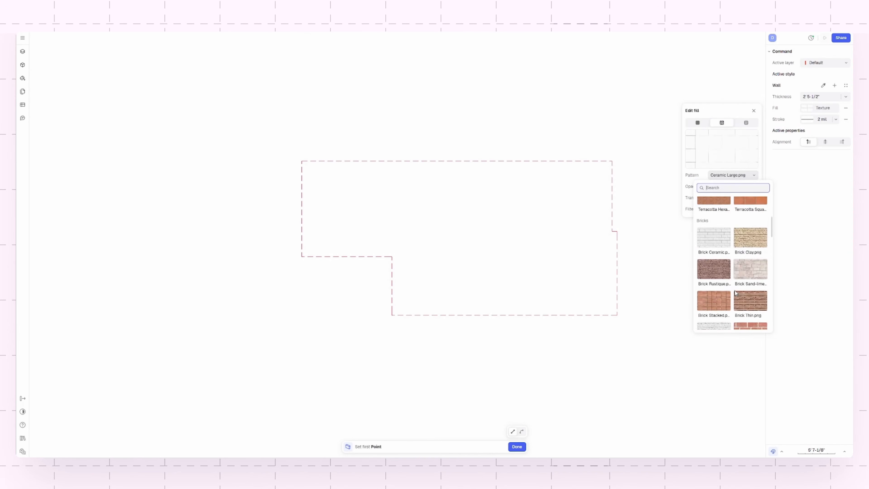
{"action": "scroll", "coordinate": [735, 291], "scroll_direction": "up", "scroll_amount": 6}
- Give the wall a hatch fill with the Double Oblique pattern
{"action": "left_click", "coordinate": [747, 122]}
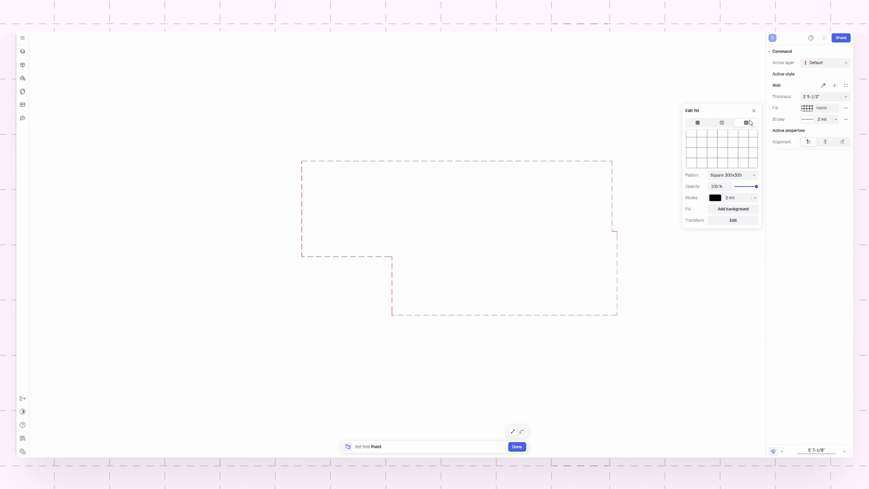
{"action": "left_click", "coordinate": [738, 177]}
{"action": "scroll", "coordinate": [747, 267], "scroll_direction": "down", "scroll_amount": 6}
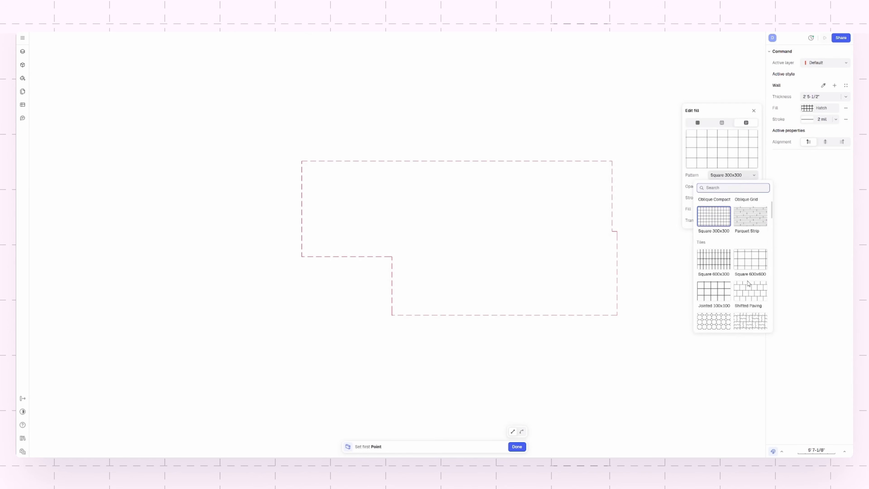
{"action": "scroll", "coordinate": [743, 286], "scroll_direction": "down", "scroll_amount": 10}
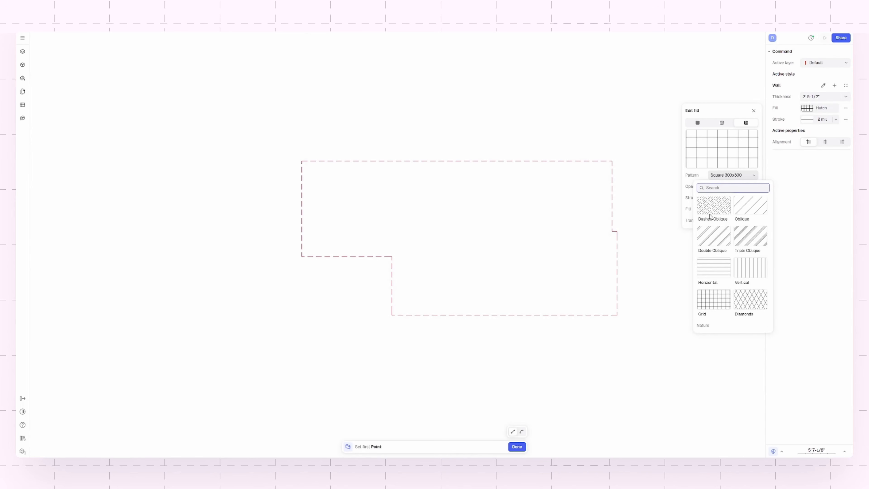
{"action": "left_click", "coordinate": [723, 242]}
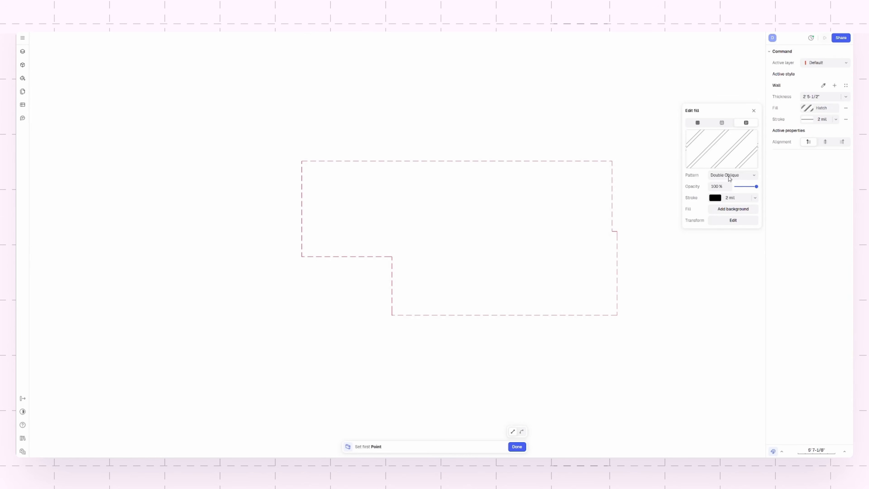
{"action": "left_click", "coordinate": [752, 111]}
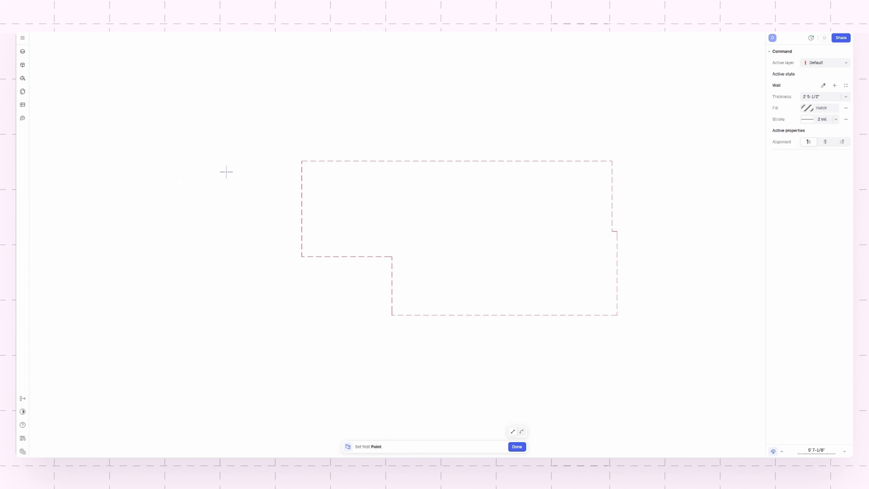
- Draw the wall along the left edge of the dashed outline, corner to corner, about 13' 11-7/8" long
{"action": "scroll", "coordinate": [274, 159], "scroll_direction": "up", "scroll_amount": 3}
{"action": "left_click", "coordinate": [320, 161]}
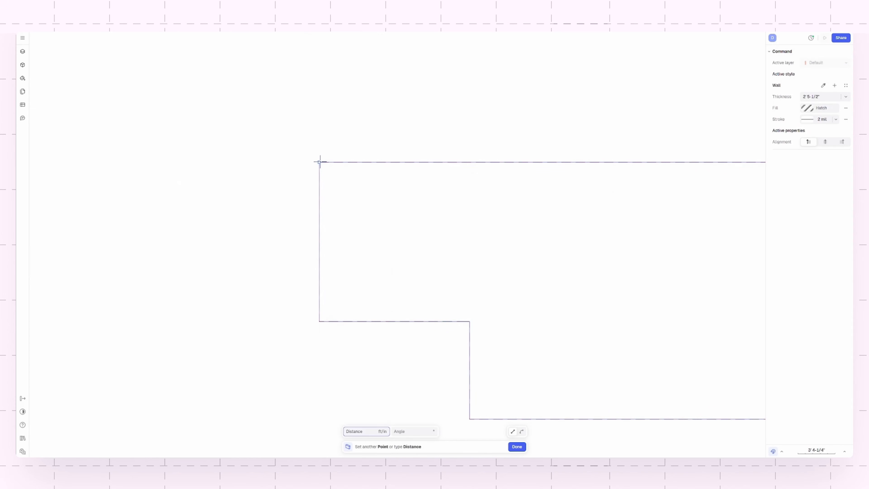
{"action": "left_click", "coordinate": [320, 321]}
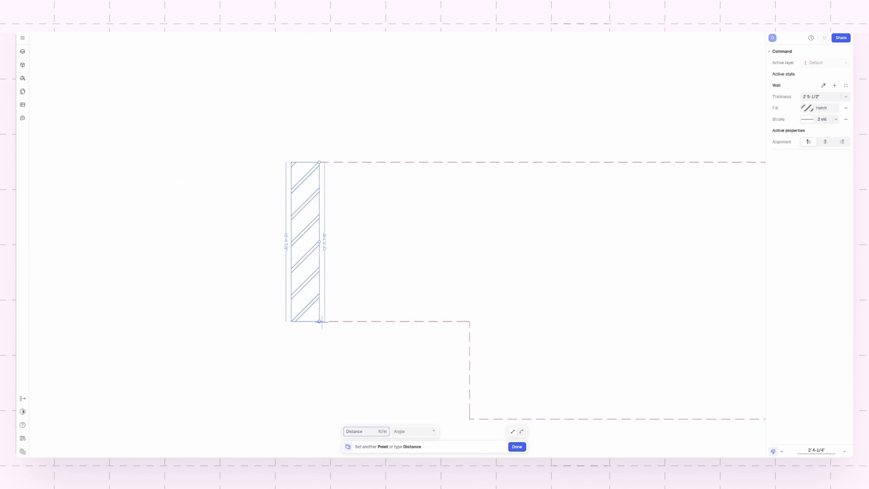
{"action": "key", "text": "Escape"}
{"action": "scroll", "coordinate": [295, 296], "scroll_direction": "down", "scroll_amount": 3}
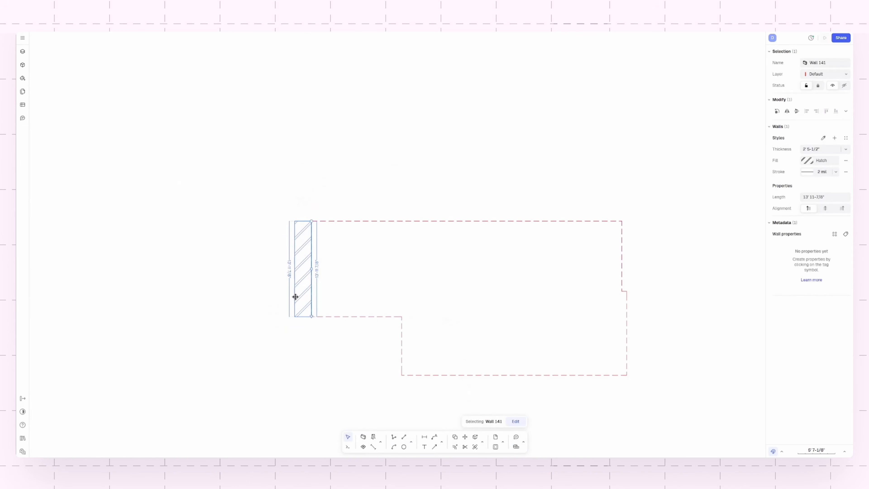
{"action": "scroll", "coordinate": [314, 332], "scroll_direction": "up", "scroll_amount": 3}
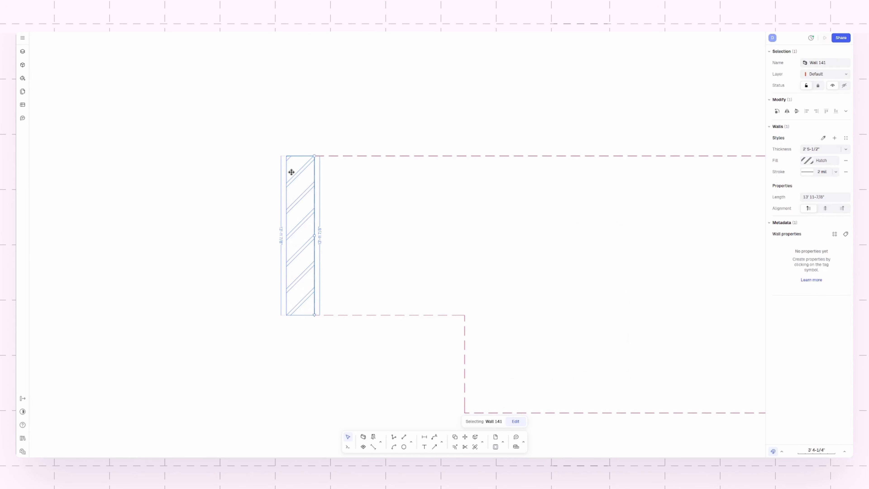
{"action": "scroll", "coordinate": [339, 195], "scroll_direction": "down", "scroll_amount": 3}
{"action": "scroll", "coordinate": [361, 208], "scroll_direction": "up", "scroll_amount": 3}
{"action": "left_click_drag", "start_coordinate": [209, 184], "coordinate": [240, 184]}
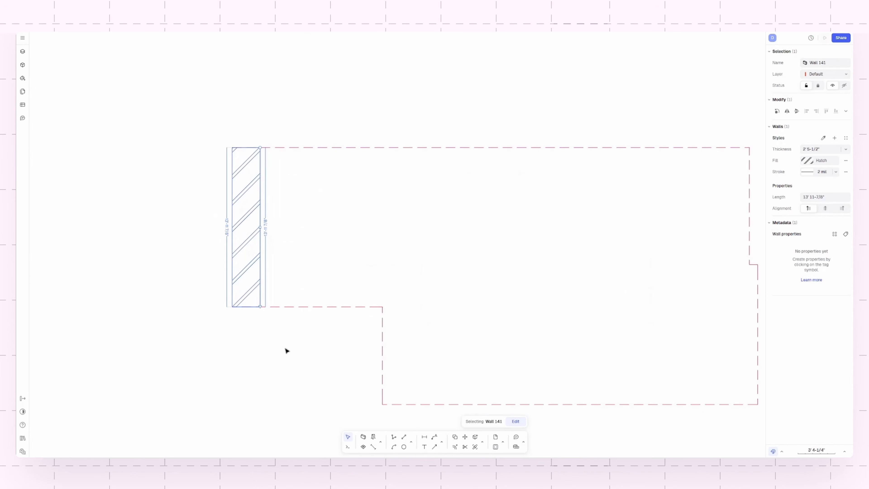
{"action": "left_click", "coordinate": [282, 307]}
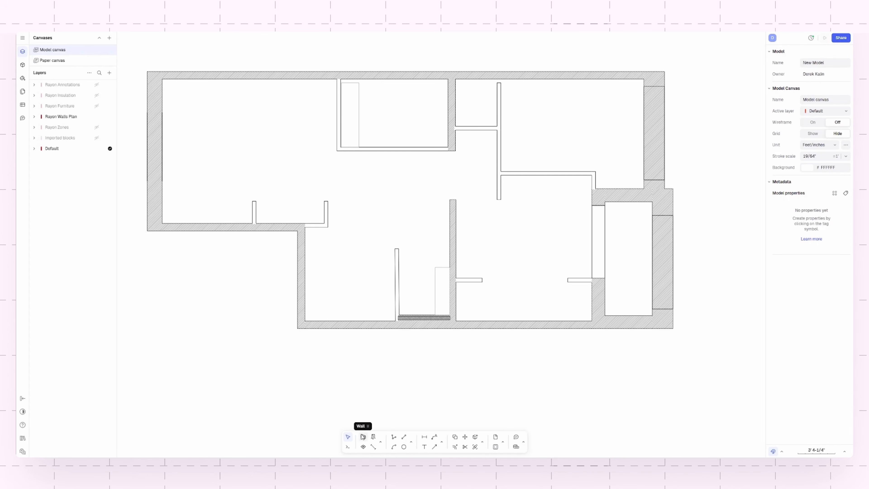
- Choose the Door US 36" block from the "Openings, doors & arcs - 3 views" library as the opening to insert
{"action": "left_click", "coordinate": [373, 437]}
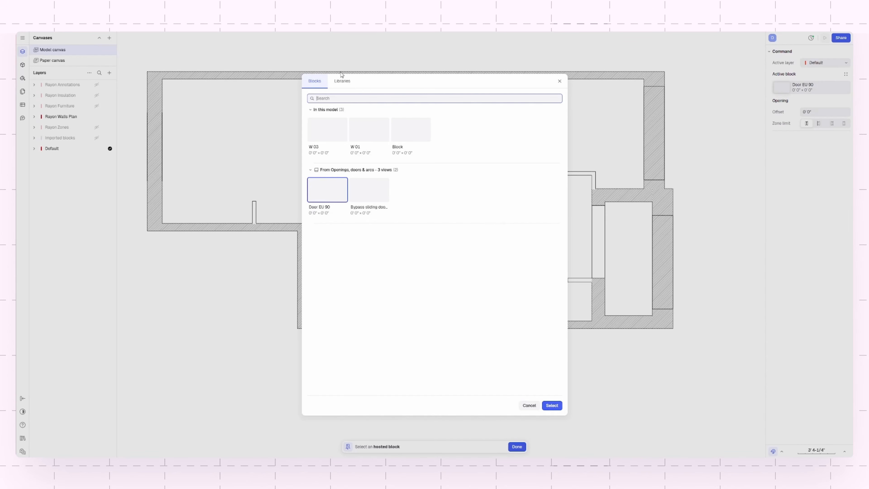
{"action": "left_click", "coordinate": [338, 82]}
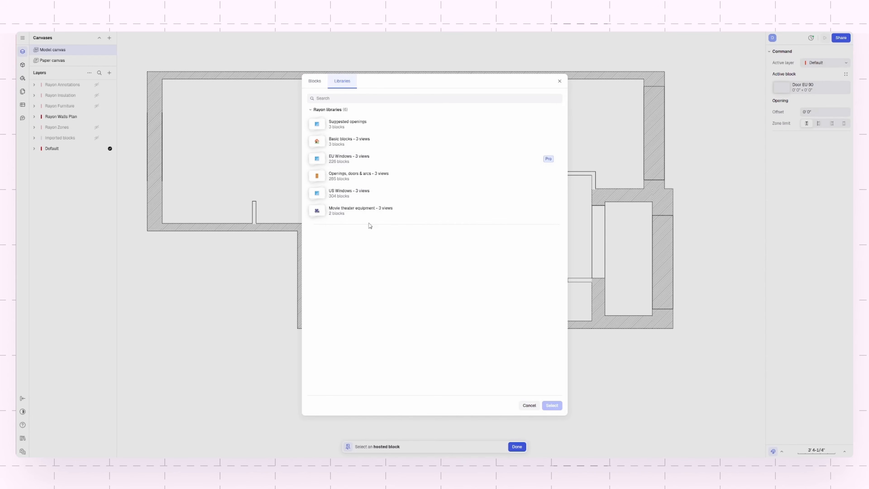
{"action": "left_click", "coordinate": [337, 176]}
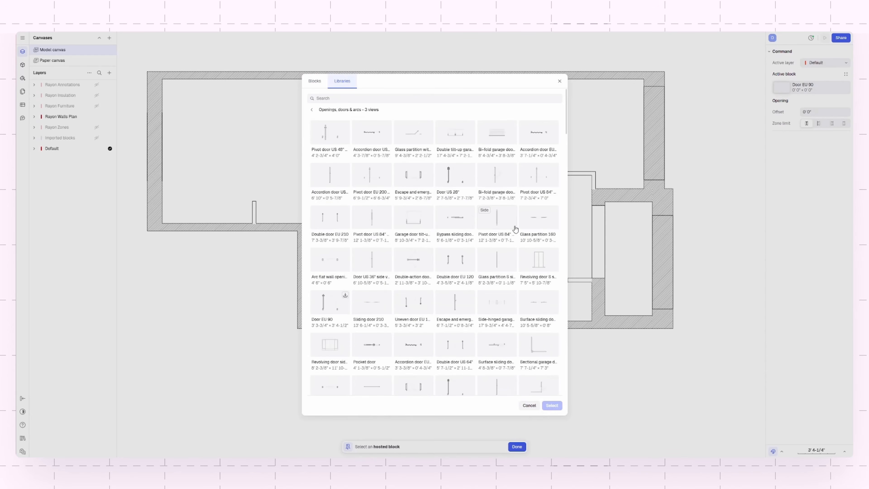
{"action": "scroll", "coordinate": [480, 270], "scroll_direction": "down", "scroll_amount": 2}
{"action": "scroll", "coordinate": [480, 274], "scroll_direction": "down", "scroll_amount": 2}
{"action": "left_click", "coordinate": [451, 255]}
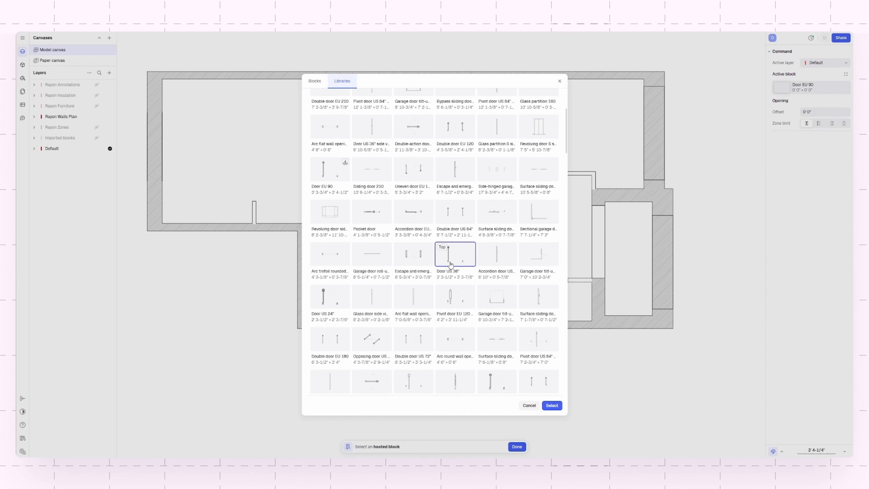
{"action": "left_click", "coordinate": [551, 407]}
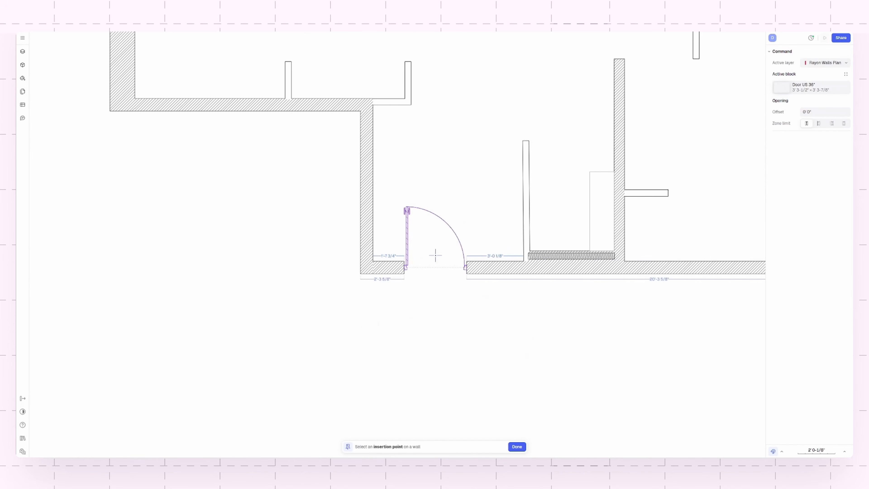
- Insert the door in the lower exterior wall near its left corner, swinging outward, and shift it along the wall
{"action": "left_click", "coordinate": [423, 264]}
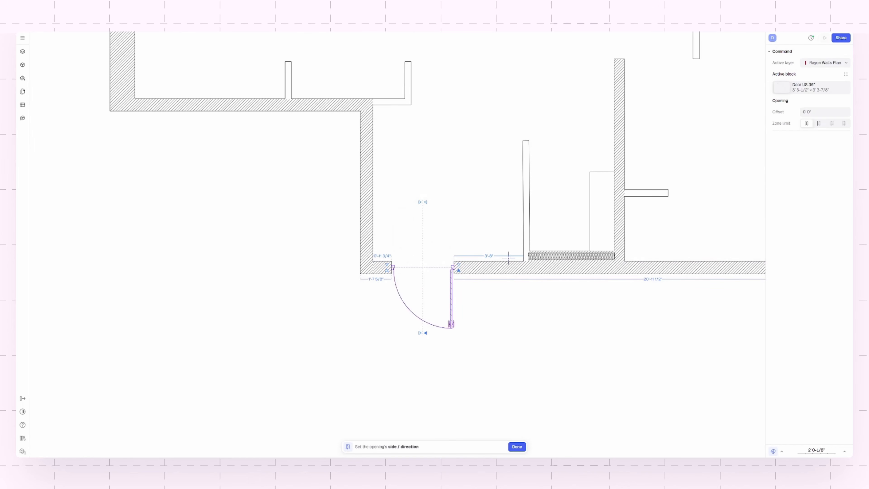
{"action": "left_click", "coordinate": [391, 327]}
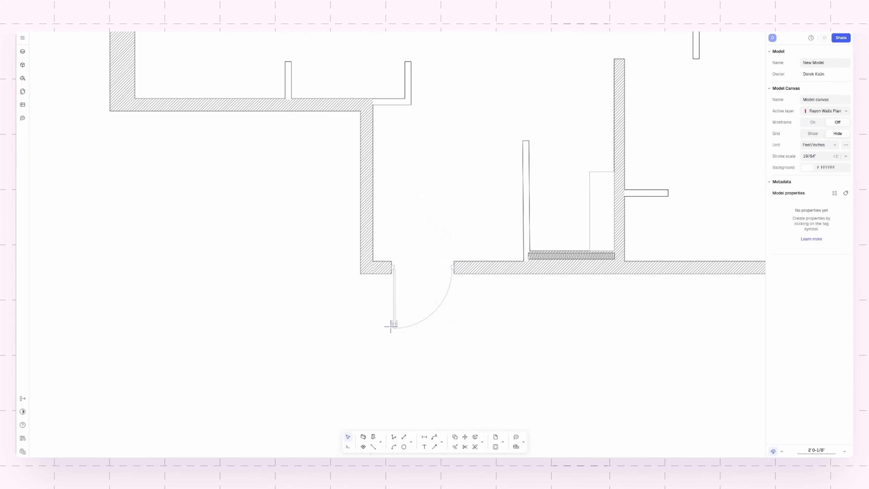
{"action": "scroll", "coordinate": [415, 290], "scroll_direction": "up", "scroll_amount": 3}
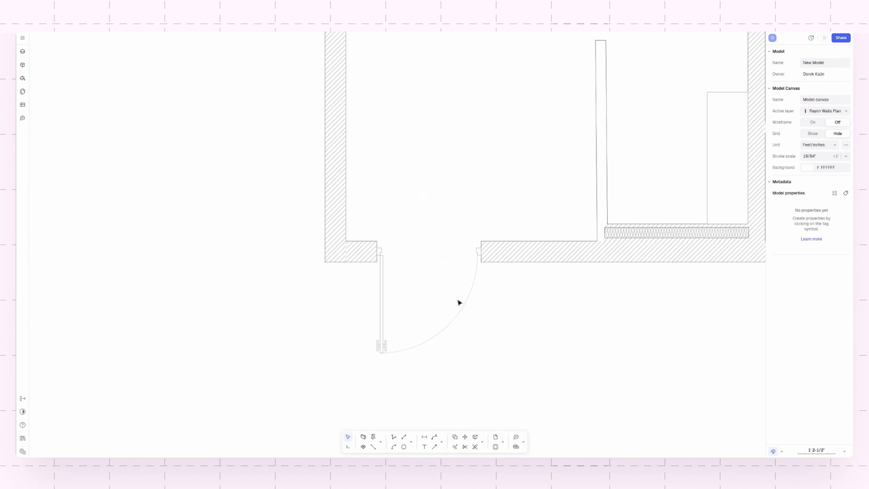
{"action": "left_click", "coordinate": [386, 307]}
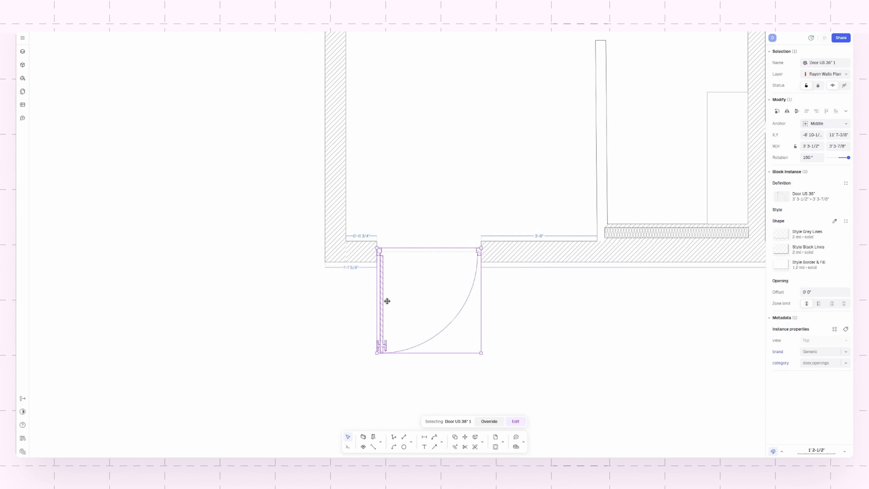
{"action": "left_click_drag", "start_coordinate": [387, 301], "coordinate": [382, 305]}
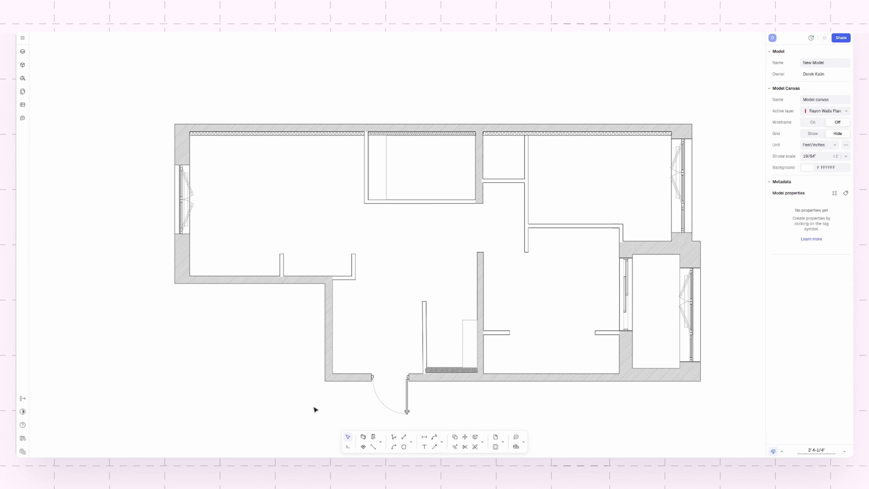
- Draw a zone divider about 3' 11-1/4" long across the gap between the hatched interior wall's upper end and the facing partition's end
{"action": "left_click", "coordinate": [371, 447]}
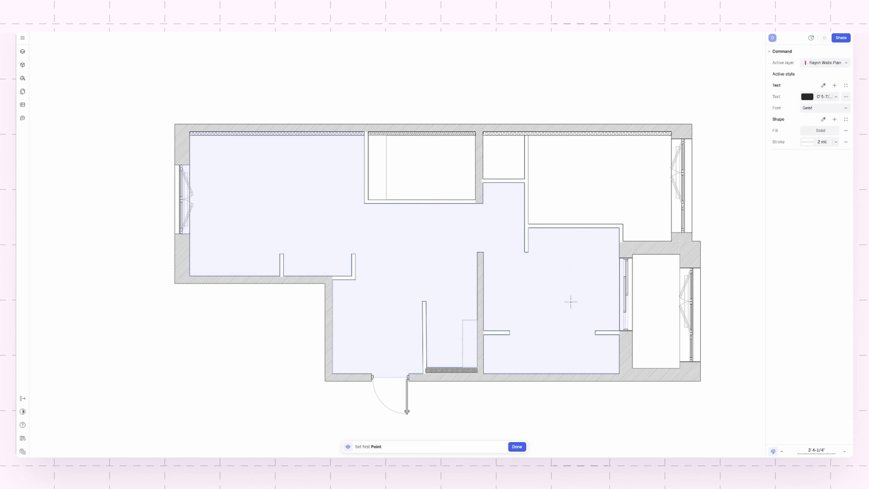
{"action": "key", "text": "Escape"}
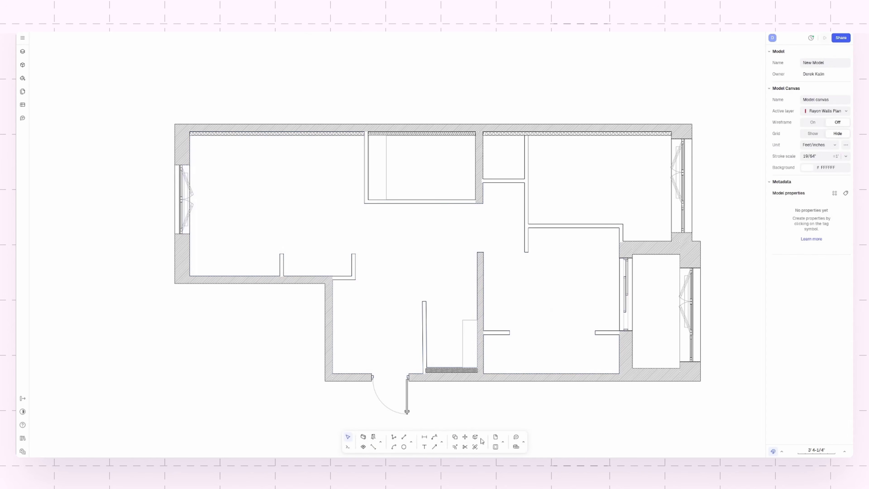
{"action": "left_click", "coordinate": [373, 447]}
{"action": "scroll", "coordinate": [502, 258], "scroll_direction": "up", "scroll_amount": 3}
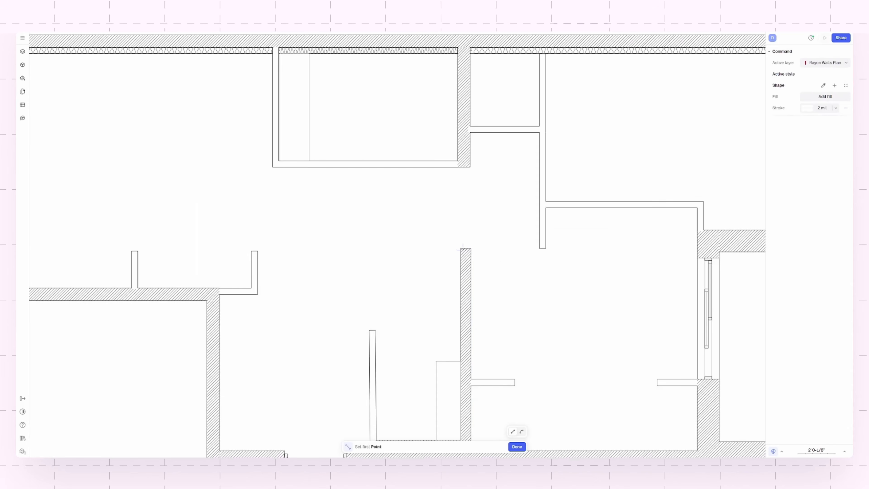
{"action": "scroll", "coordinate": [508, 249], "scroll_direction": "right", "scroll_amount": 2}
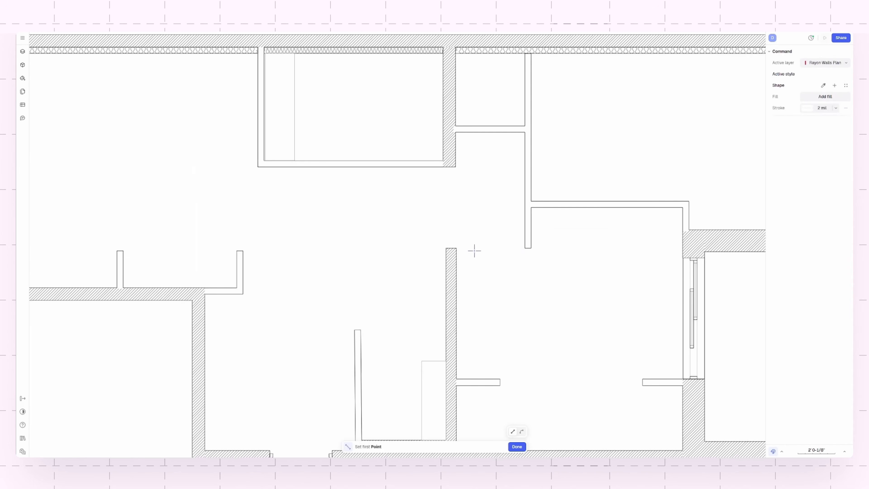
{"action": "left_click", "coordinate": [456, 248]}
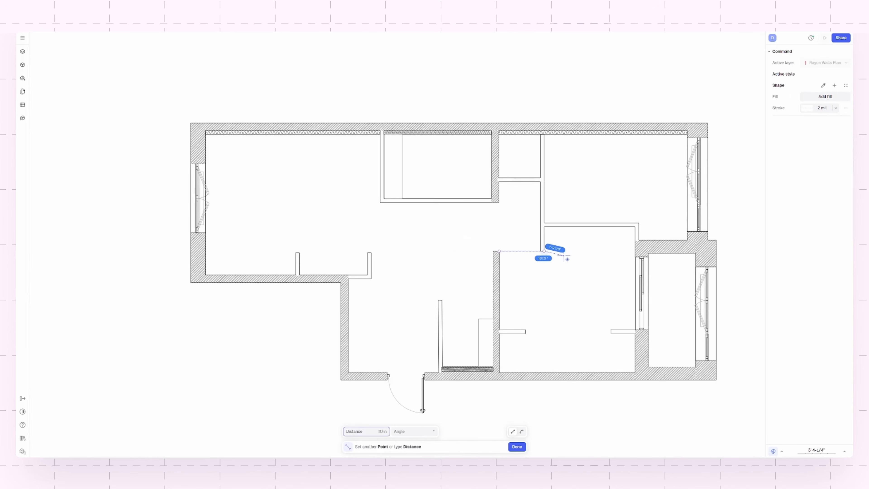
{"action": "scroll", "coordinate": [564, 254], "scroll_direction": "down", "scroll_amount": 3}
{"action": "left_click", "coordinate": [544, 251]}
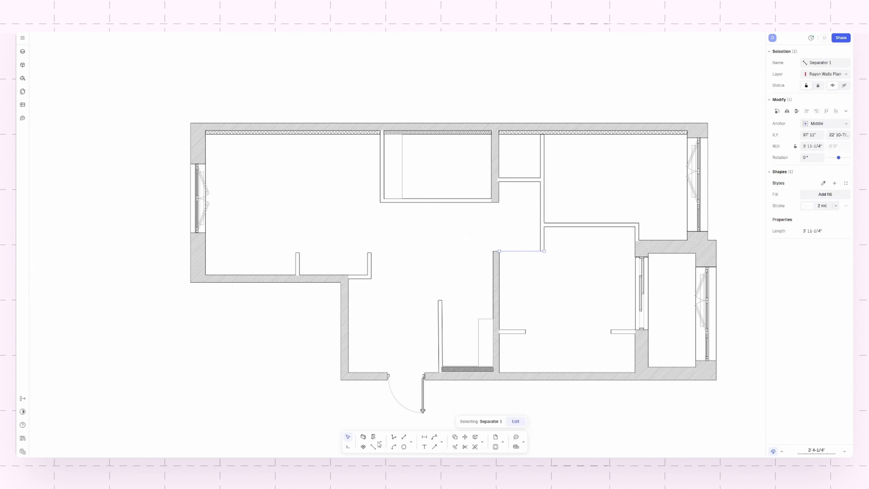
- Create a zone with its tag in the room closed off by the new zone divider, right of the hatched interior wall
{"action": "left_click", "coordinate": [364, 446]}
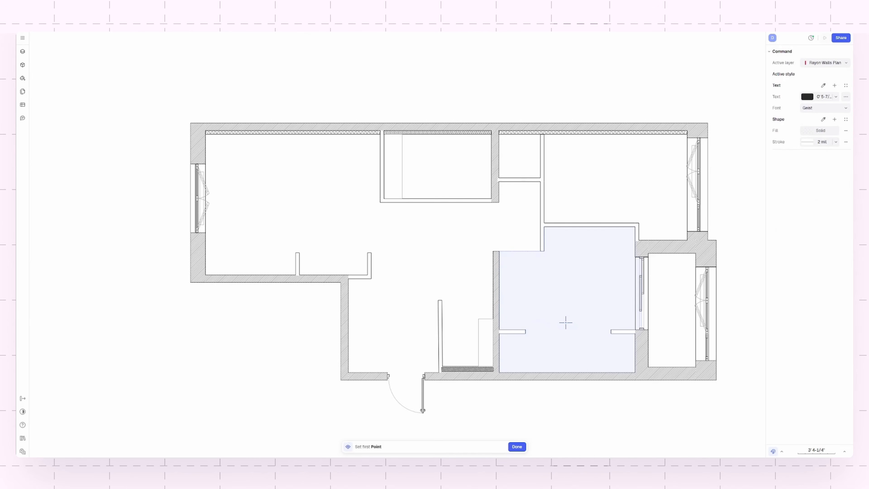
{"action": "left_click", "coordinate": [564, 304]}
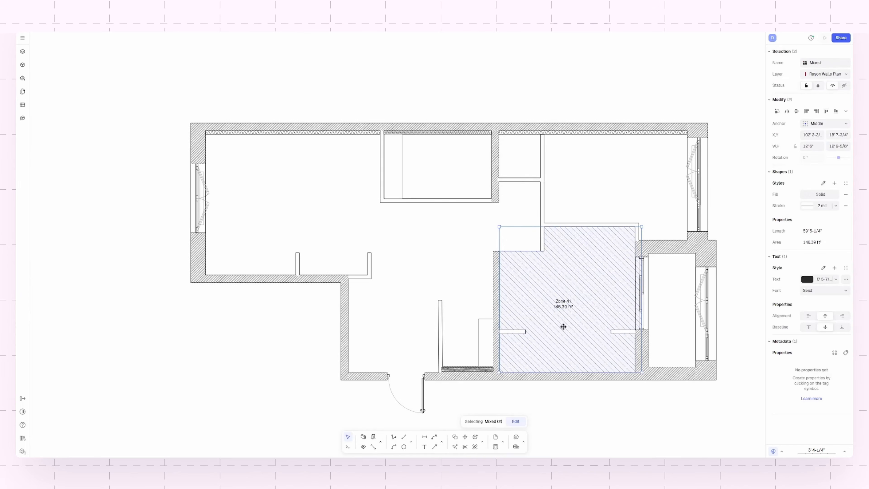
- Open the new zone tag's text for editing, try removing its zone name field, and undo the removal
{"action": "scroll", "coordinate": [573, 306], "scroll_direction": "up", "scroll_amount": 3}
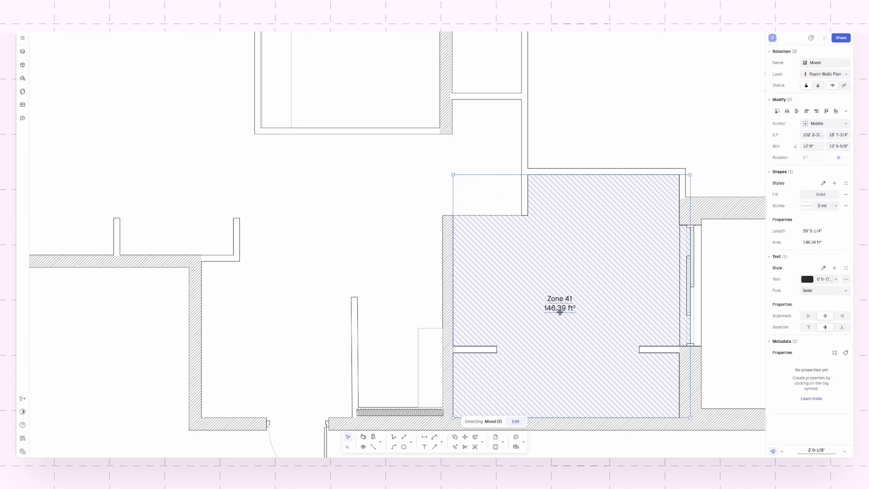
{"action": "scroll", "coordinate": [561, 302], "scroll_direction": "up", "scroll_amount": 3}
{"action": "double_click", "coordinate": [552, 298]}
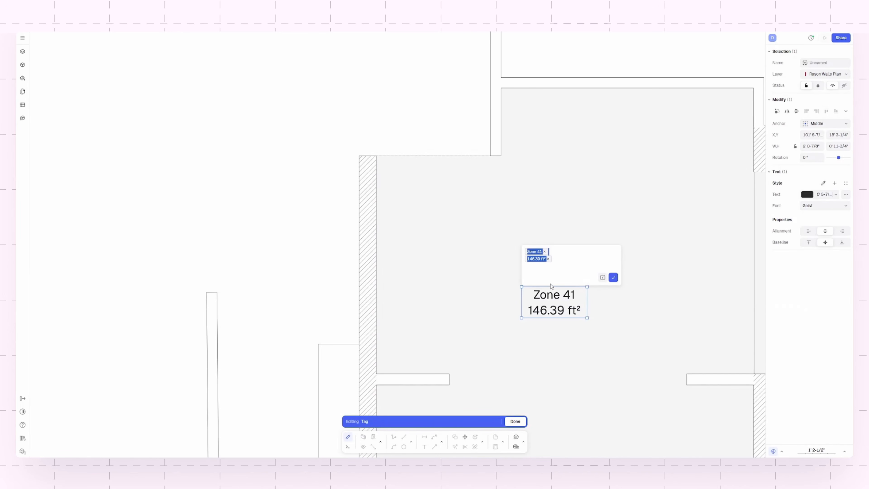
{"action": "left_click", "coordinate": [544, 251]}
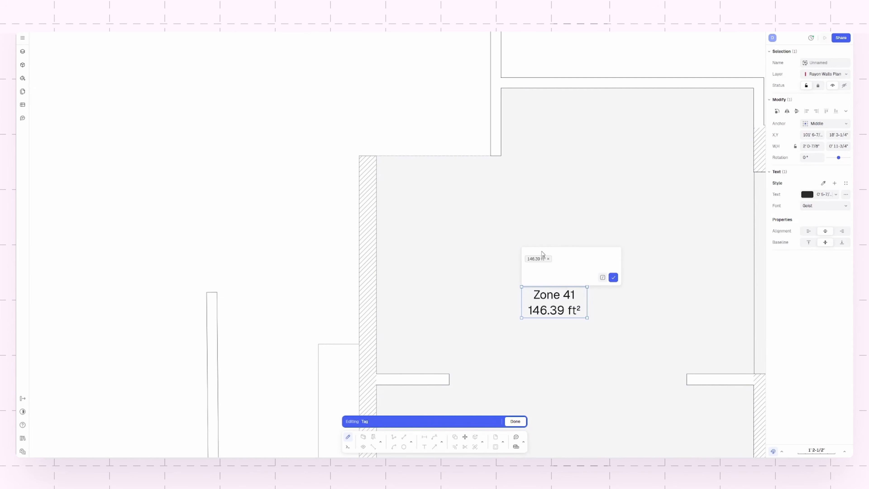
{"action": "key", "text": "ctrl+z"}
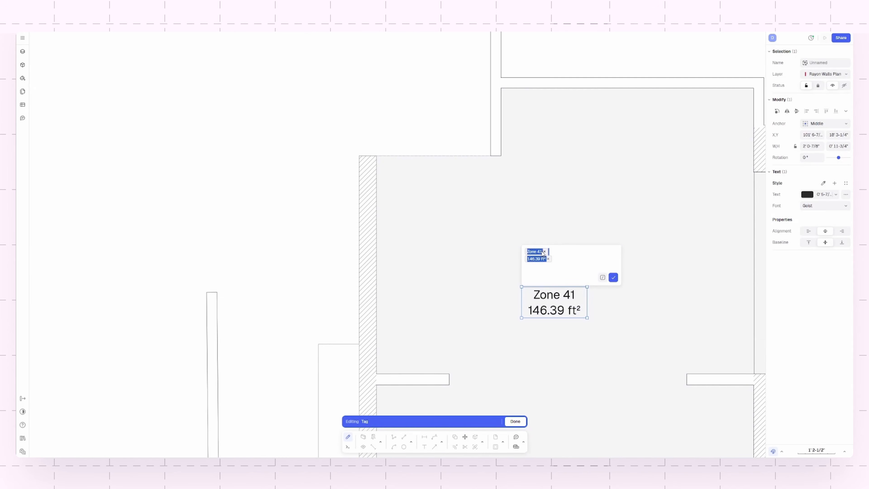
{"action": "left_click", "coordinate": [589, 310]}
{"action": "left_click", "coordinate": [613, 277]}
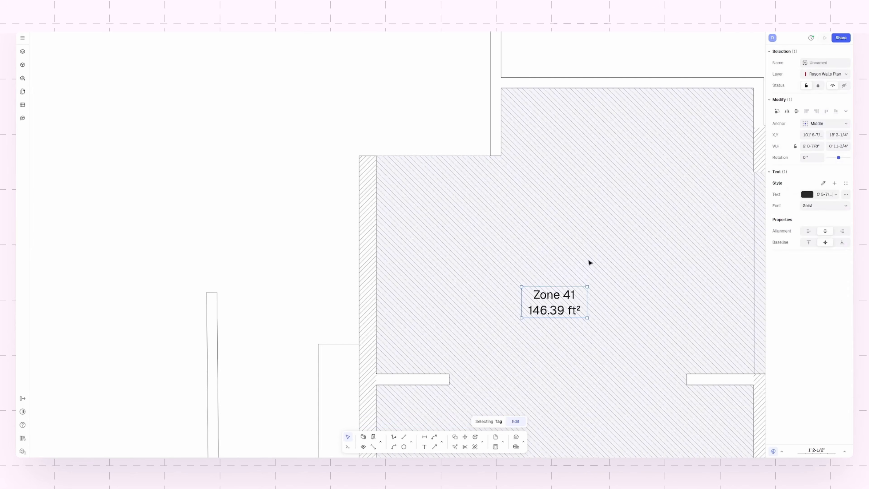
- Replace the new zone's solid fill with a Square 300x300 hatch at 100% opacity, trying an image fill first
{"action": "scroll", "coordinate": [517, 216], "scroll_direction": "down", "scroll_amount": 4}
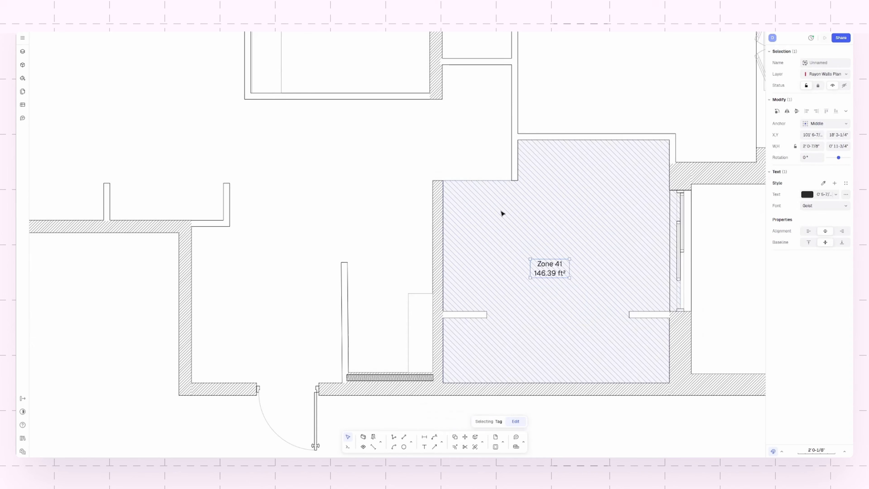
{"action": "left_click", "coordinate": [502, 213]}
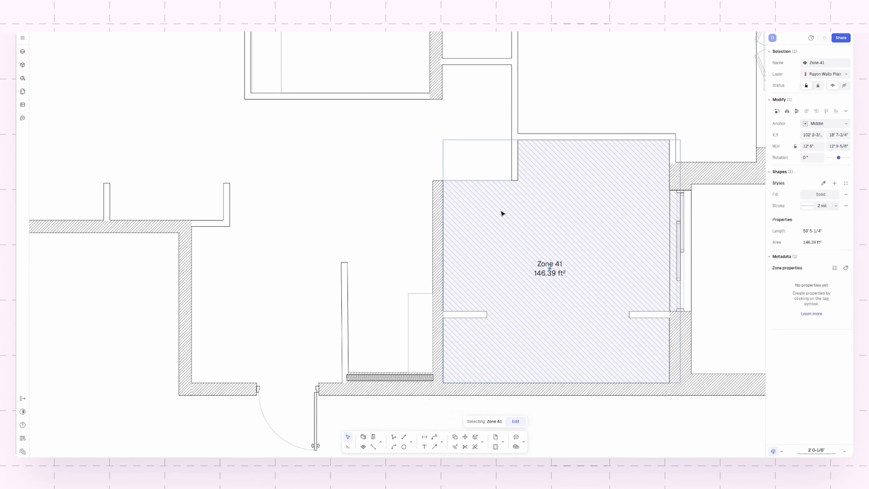
{"action": "left_click", "coordinate": [814, 195]}
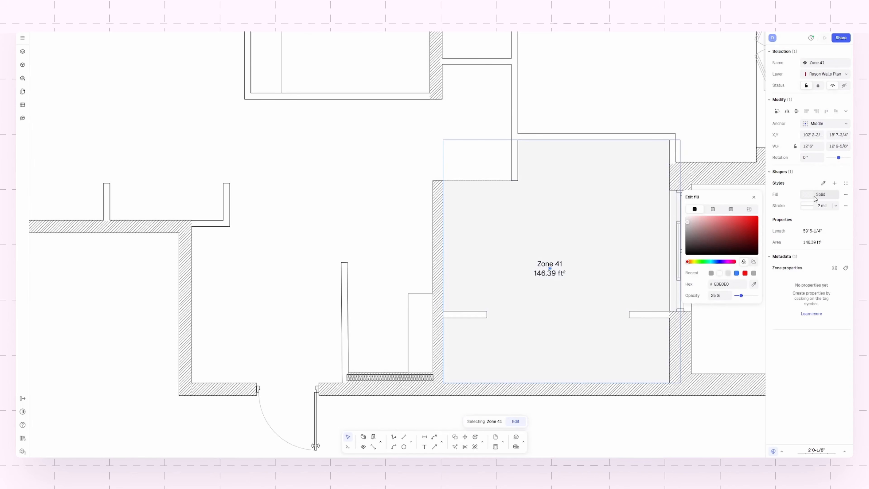
{"action": "left_click", "coordinate": [749, 209]}
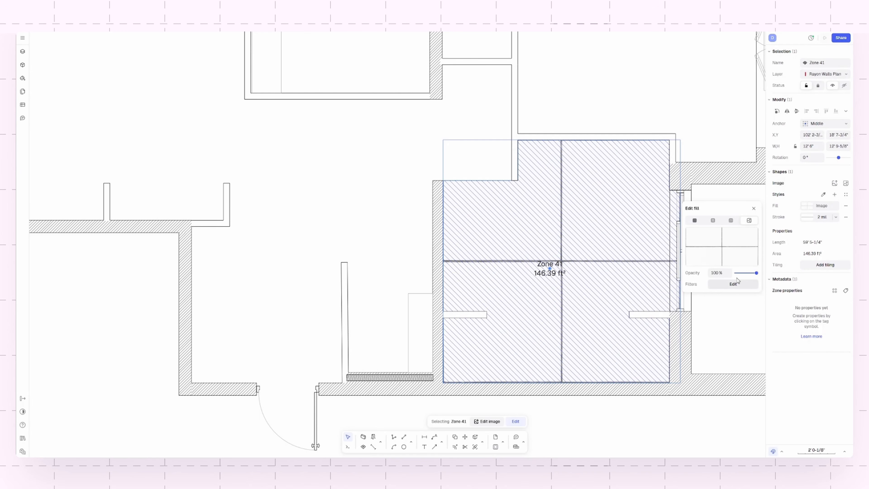
{"action": "mouse_move", "coordinate": [716, 232]}
{"action": "left_click", "coordinate": [731, 221]}
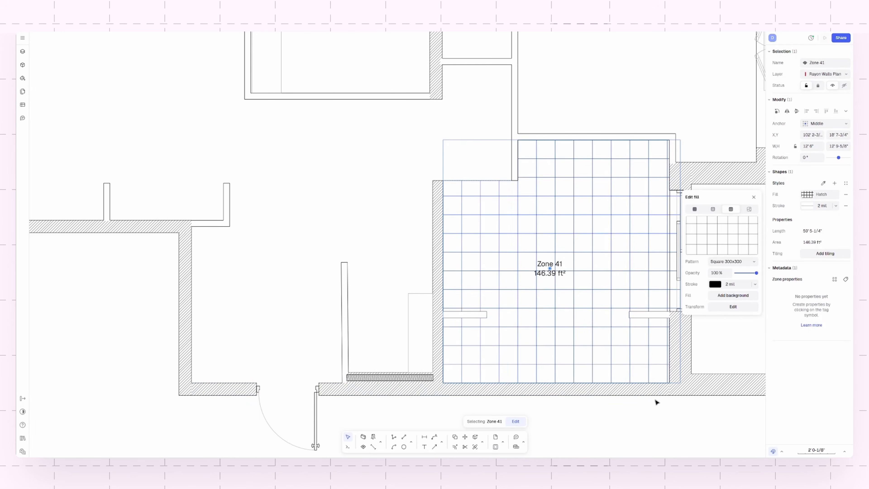
{"action": "left_click", "coordinate": [659, 413]}
{"action": "left_click", "coordinate": [600, 334]}
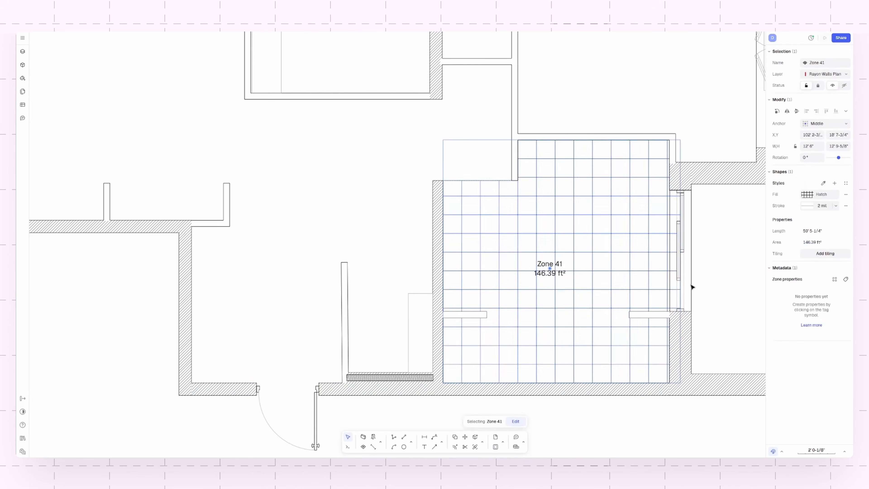
{"action": "left_click", "coordinate": [612, 415]}
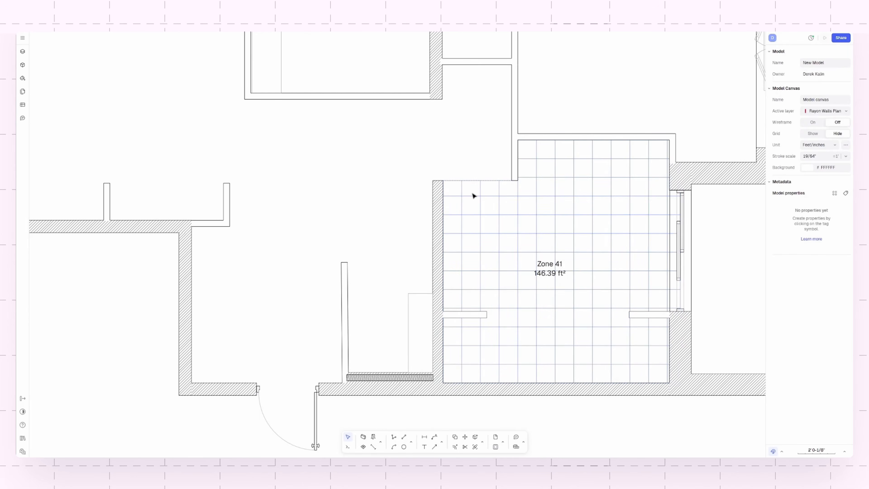
{"action": "scroll", "coordinate": [407, 275], "scroll_direction": "down", "scroll_amount": 3}
{"action": "scroll", "coordinate": [324, 202], "scroll_direction": "up", "scroll_amount": 3}
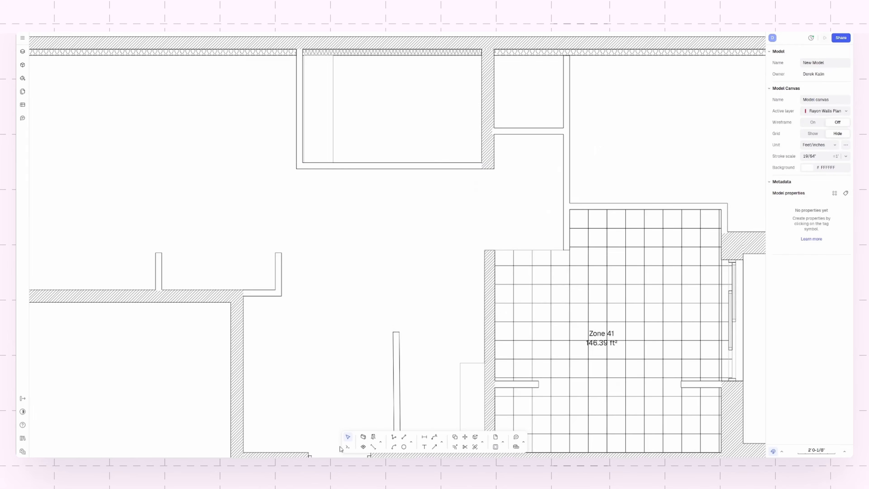
{"action": "left_click", "coordinate": [363, 446]}
{"action": "scroll", "coordinate": [358, 275], "scroll_direction": "down", "scroll_amount": 3}
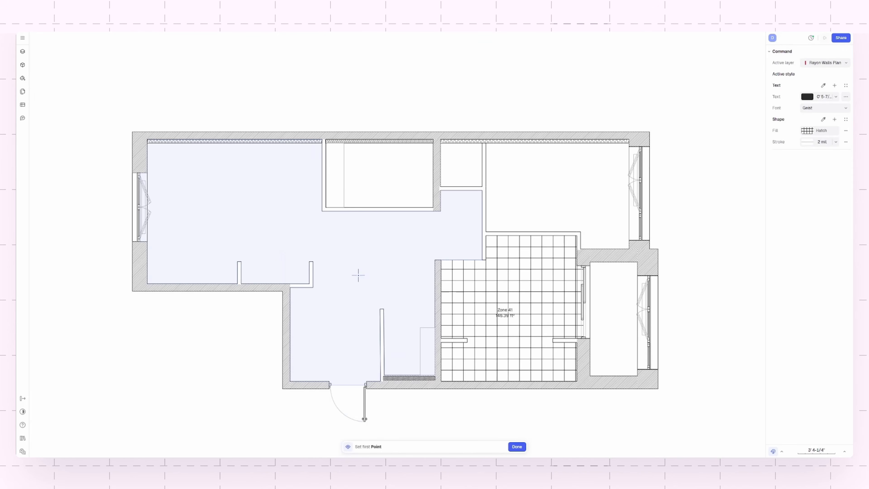
{"action": "left_click", "coordinate": [517, 446]}
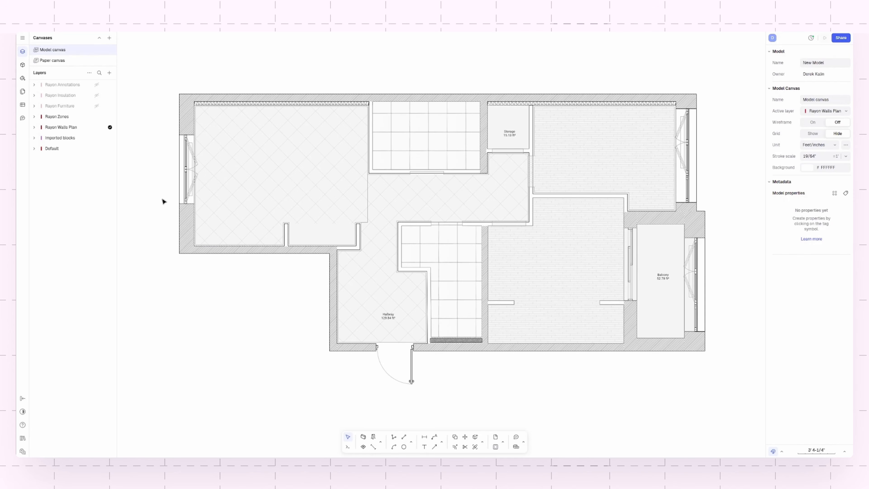
- Search the block libraries for "couch" and place the Corner sofa basic block in the large room at the plan's upper left
{"action": "left_click", "coordinate": [23, 66]}
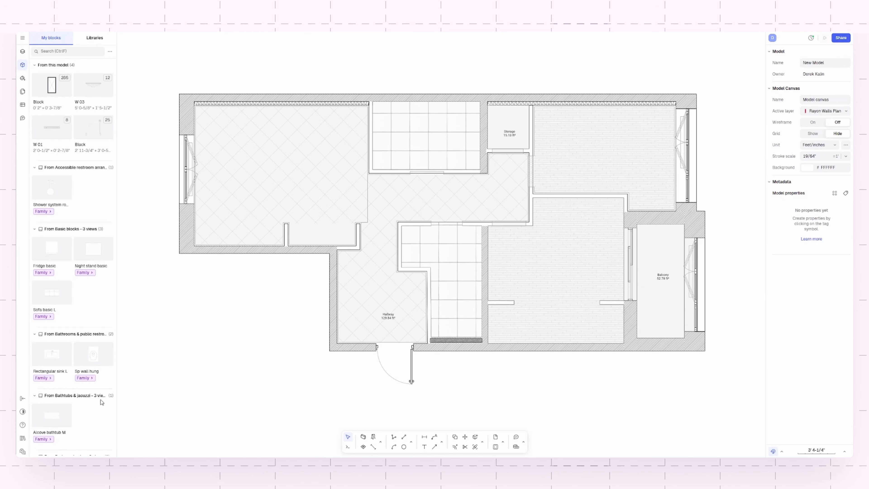
{"action": "left_click", "coordinate": [93, 38]}
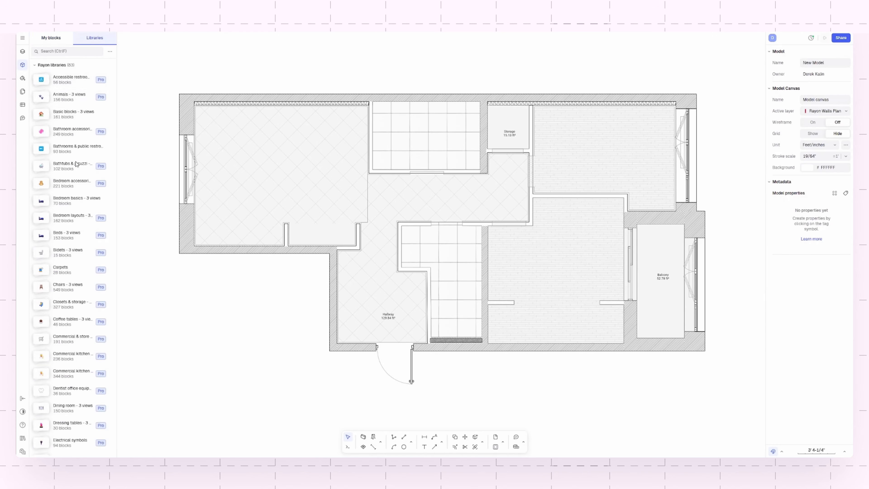
{"action": "scroll", "coordinate": [82, 308], "scroll_direction": "up", "scroll_amount": 2}
{"action": "left_click", "coordinate": [55, 50]}
{"action": "type", "text": "couch"}
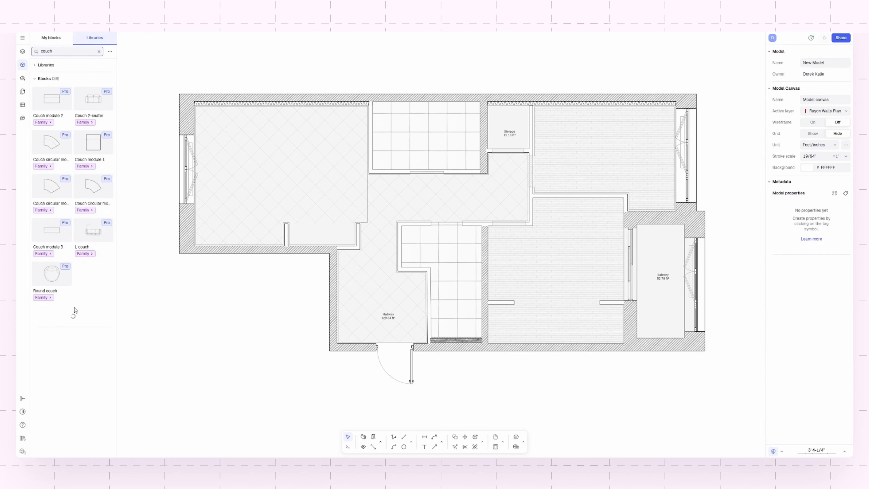
{"action": "scroll", "coordinate": [67, 301], "scroll_direction": "down", "scroll_amount": 1}
{"action": "scroll", "coordinate": [67, 301], "scroll_direction": "down", "scroll_amount": 1}
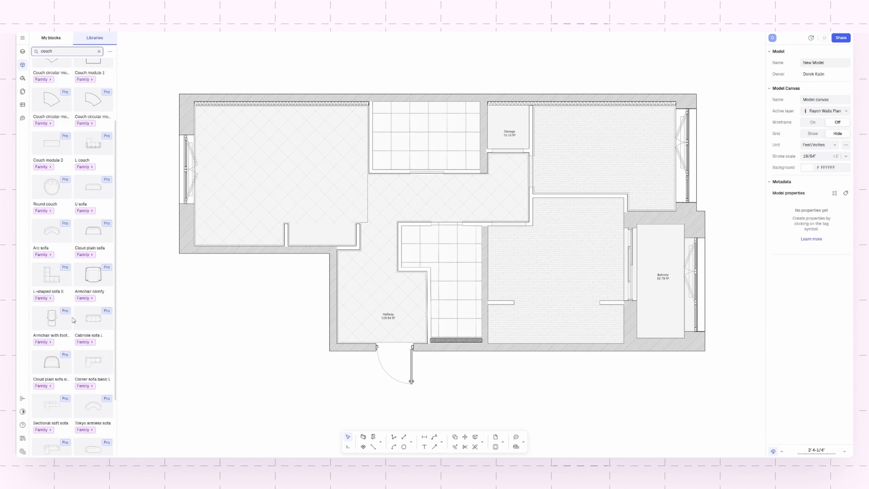
{"action": "scroll", "coordinate": [70, 276], "scroll_direction": "down", "scroll_amount": 2}
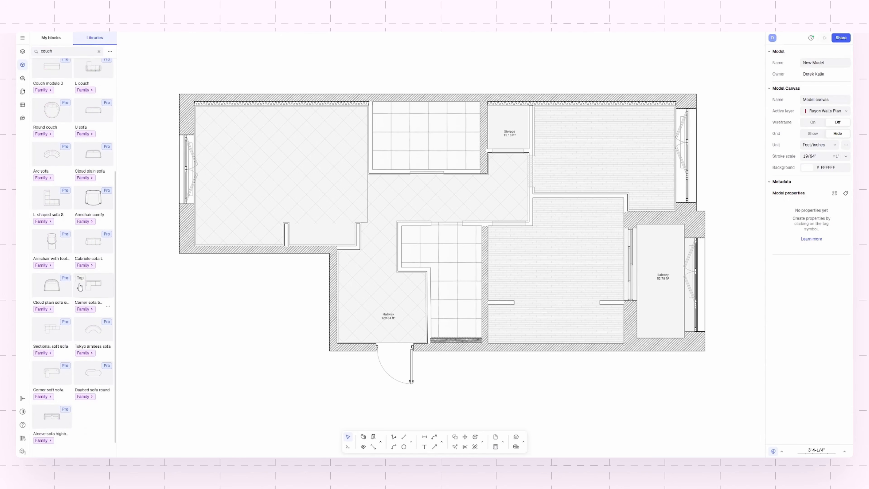
{"action": "scroll", "coordinate": [72, 263], "scroll_direction": "down", "scroll_amount": 2}
{"action": "left_click", "coordinate": [94, 214]}
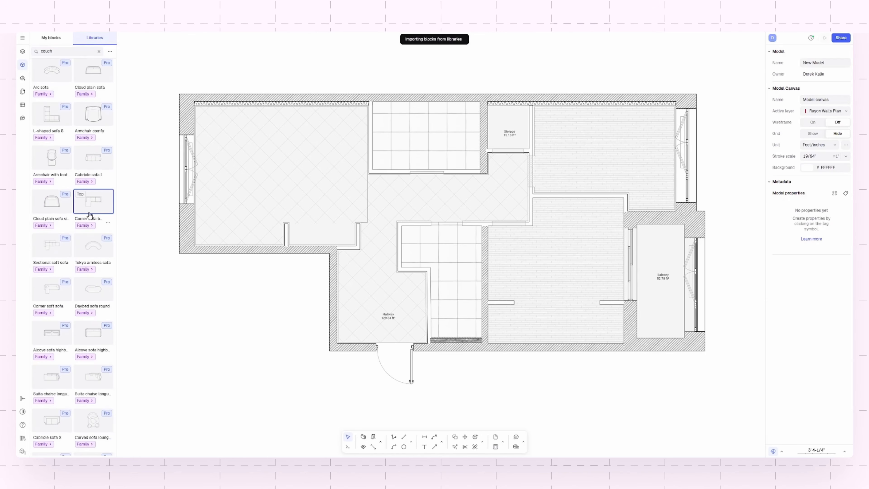
{"action": "left_click_drag", "start_coordinate": [572, 248], "coordinate": [328, 178]}
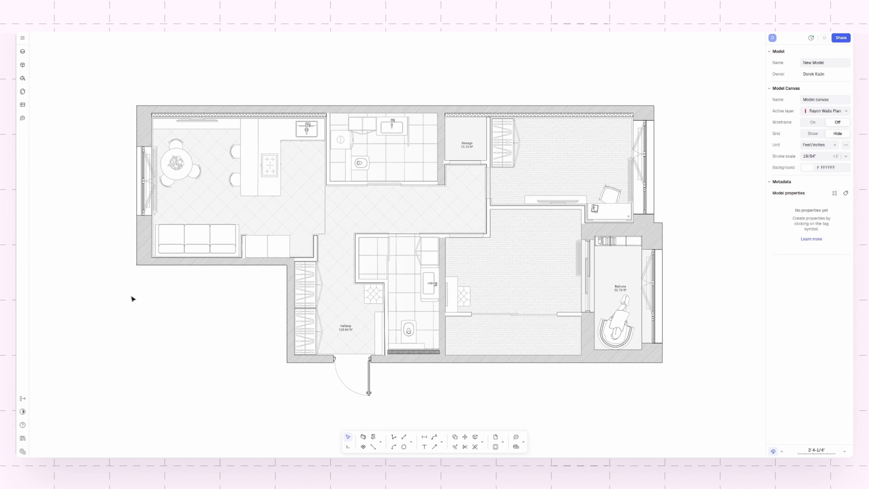
- Examine the properties of the exterior wall beside the hallway wardrobes, the Hallway zone and the three-seat sofa
{"action": "left_click", "coordinate": [289, 294]}
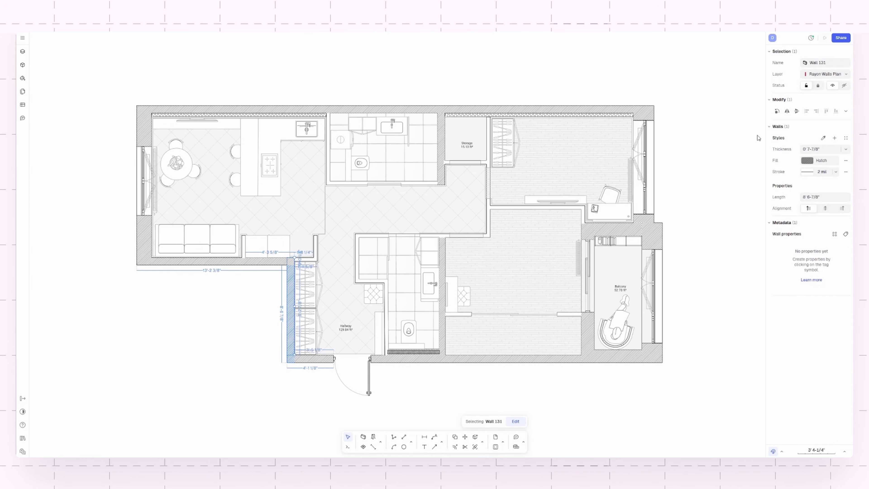
{"action": "left_click", "coordinate": [347, 343]}
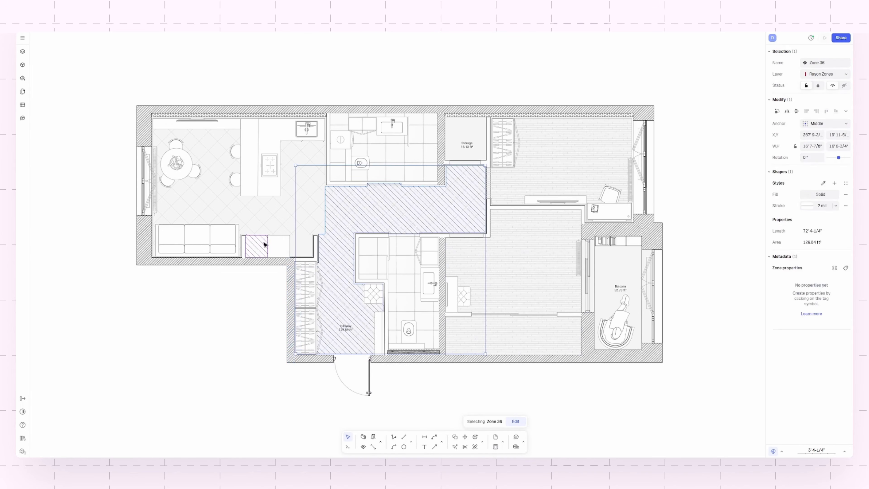
{"action": "left_click", "coordinate": [227, 237]}
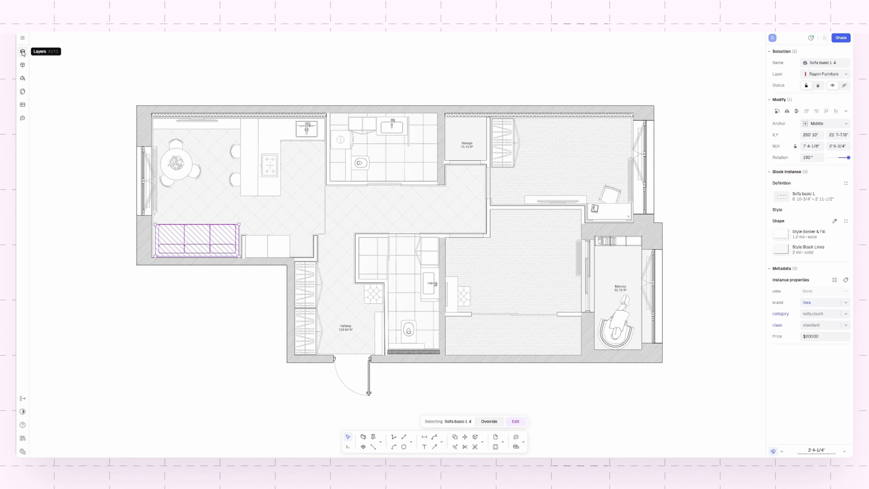
{"action": "key", "text": "Escape"}
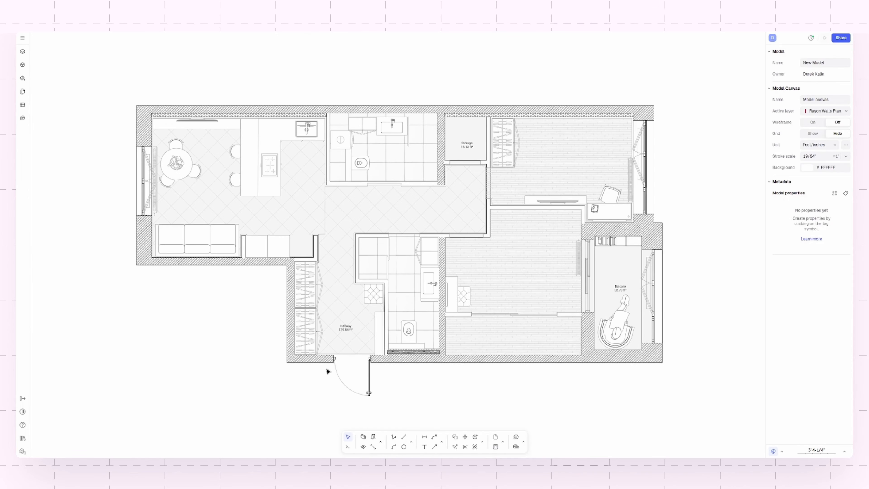
{"action": "scroll", "coordinate": [291, 327], "scroll_direction": "up", "scroll_amount": 3}
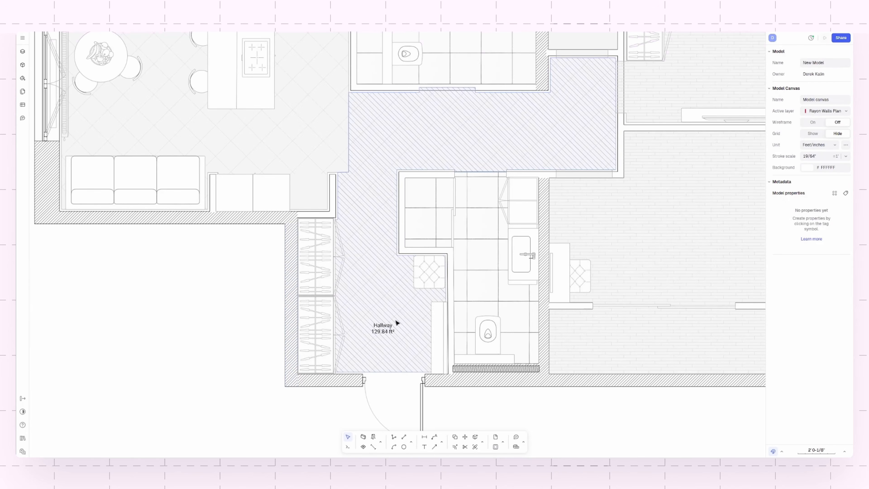
{"action": "scroll", "coordinate": [343, 340], "scroll_direction": "down", "scroll_amount": 3}
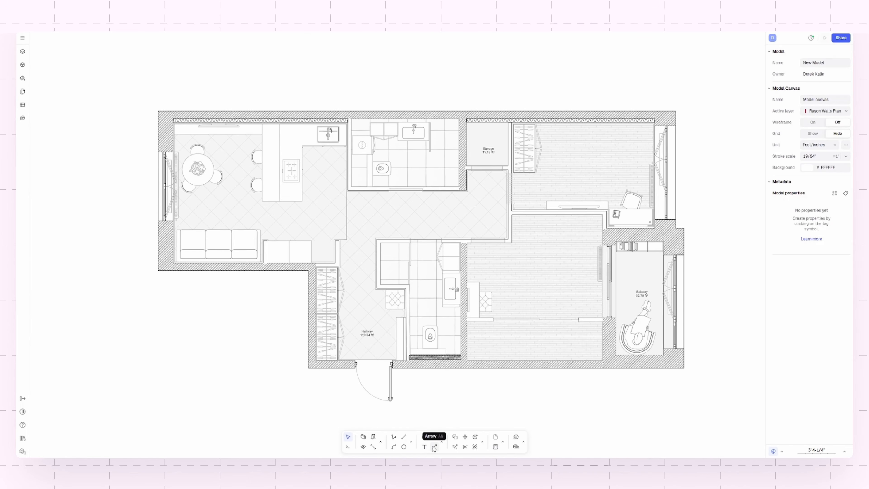
- Draw a slanted arrow annotation about 5-1/2" wide and 1' 7-5/8" high, pointing up toward the lower stool at the kitchen counter
{"action": "scroll", "coordinate": [244, 206], "scroll_direction": "up", "scroll_amount": 5}
{"action": "middle_click_drag", "start_coordinate": [244, 205], "coordinate": [415, 293]}
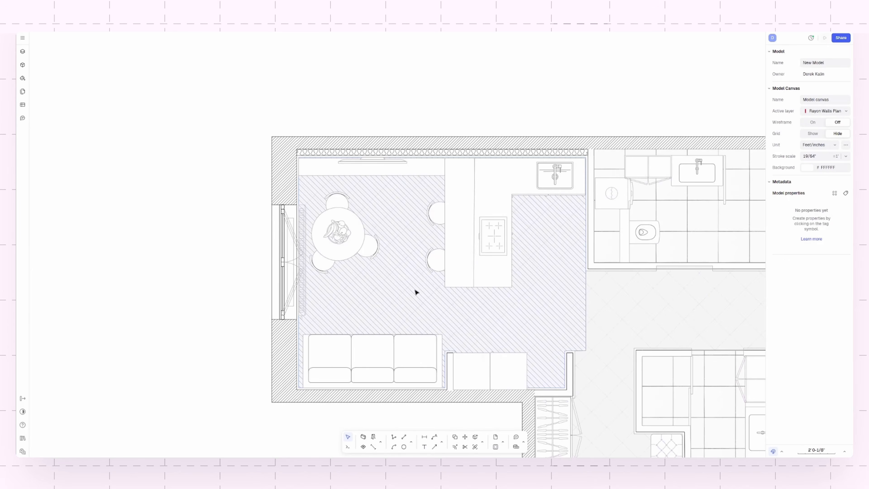
{"action": "scroll", "coordinate": [527, 239], "scroll_direction": "up", "scroll_amount": 3}
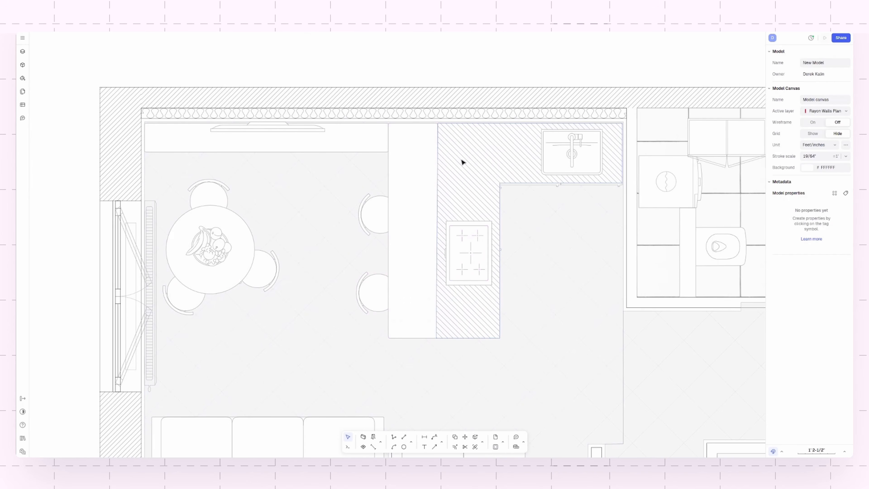
{"action": "left_click", "coordinate": [435, 446]}
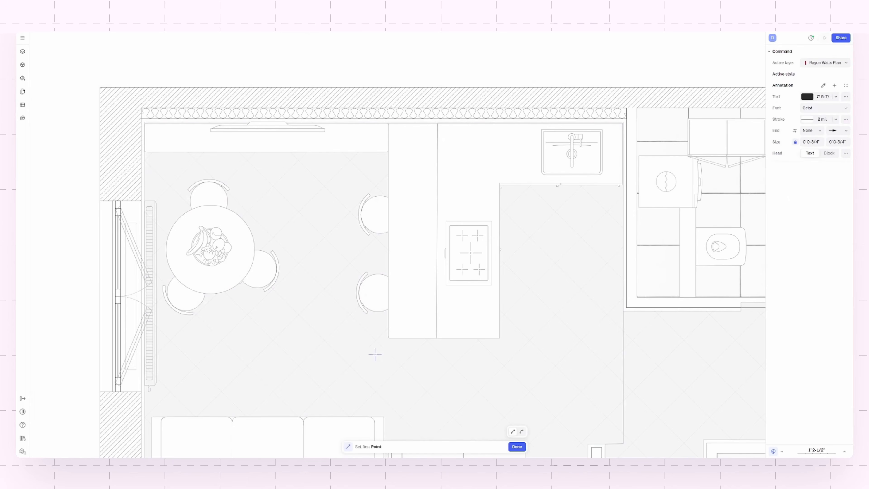
{"action": "left_click", "coordinate": [369, 365]}
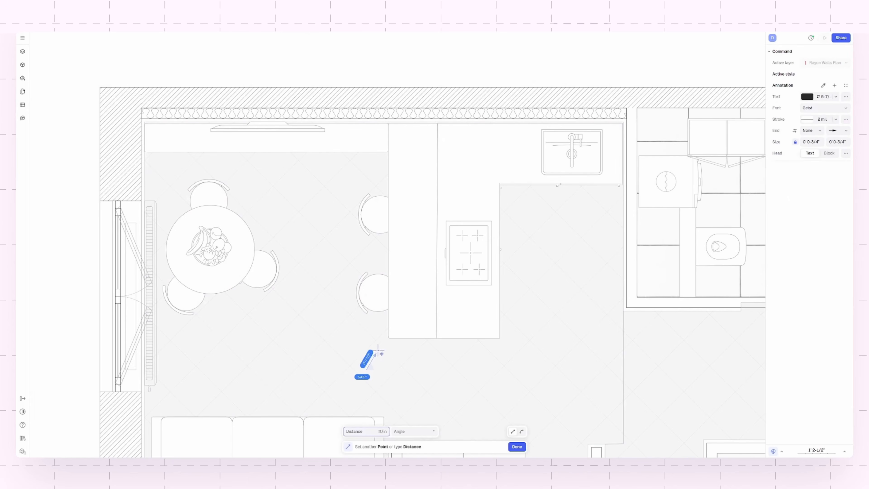
{"action": "double_click", "coordinate": [381, 320]}
{"action": "scroll", "coordinate": [368, 398], "scroll_direction": "up", "scroll_amount": 3}
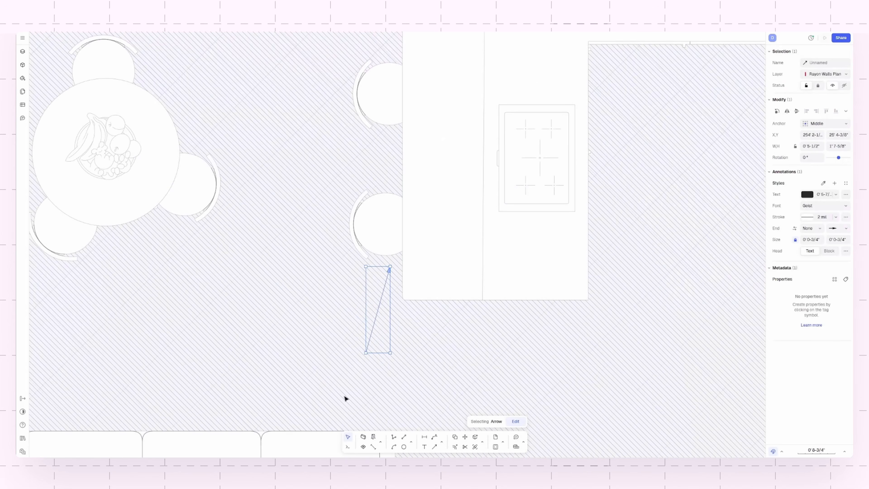
- Place the text "Stool with Dry Bar" just below the tail of the arrow pointing to the lower stool
{"action": "left_click", "coordinate": [424, 446]}
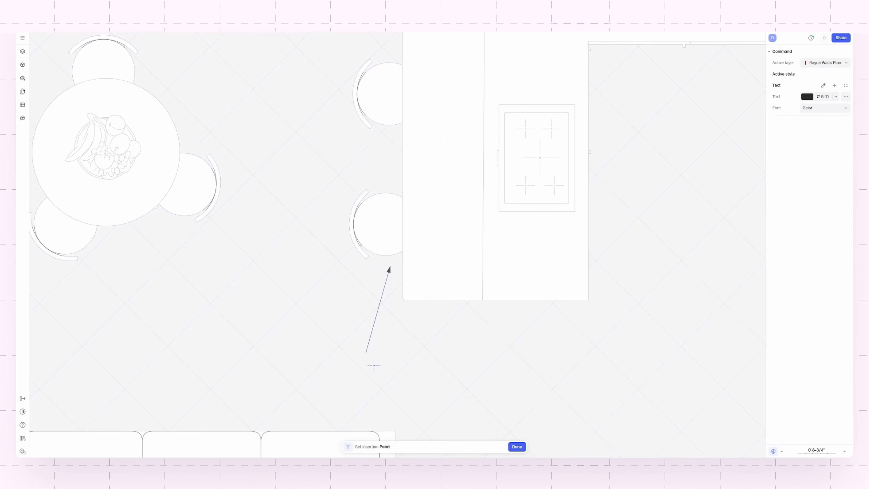
{"action": "left_click", "coordinate": [375, 358]}
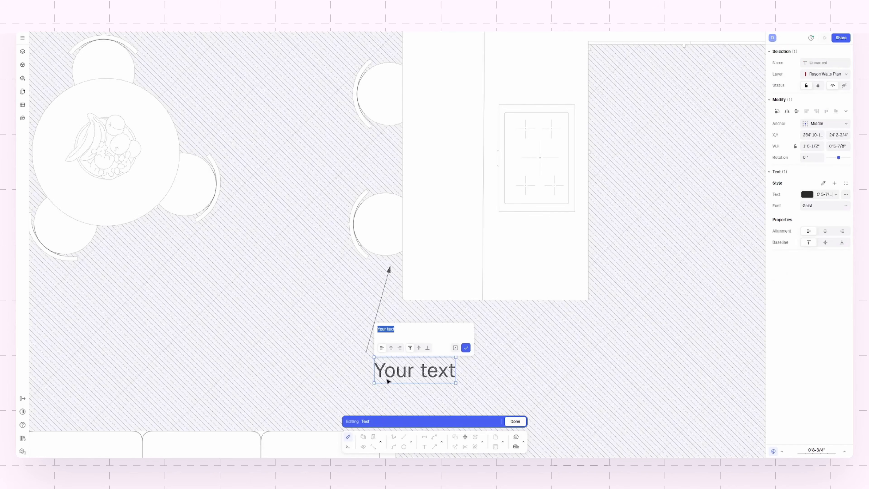
{"action": "key", "text": "BackSpace"}
{"action": "type", "text": "Std"}
{"action": "type", "text": "ol w"}
{"action": "type", "text": "ith Dry Bar"}
{"action": "left_click", "coordinate": [466, 347]}
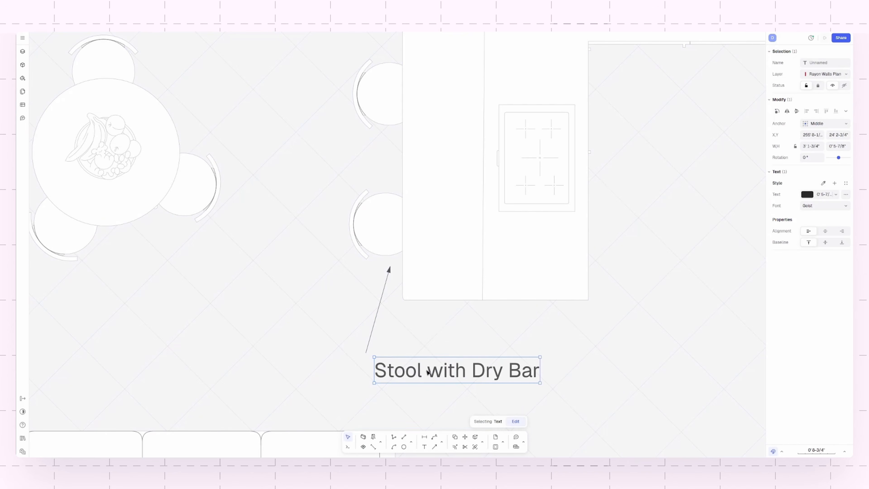
- Examine the finished plan's annotations, including the leader notes, balcony tag and door tag D04, in close-up and overview
{"action": "scroll", "coordinate": [428, 352], "scroll_direction": "down", "scroll_amount": 5}
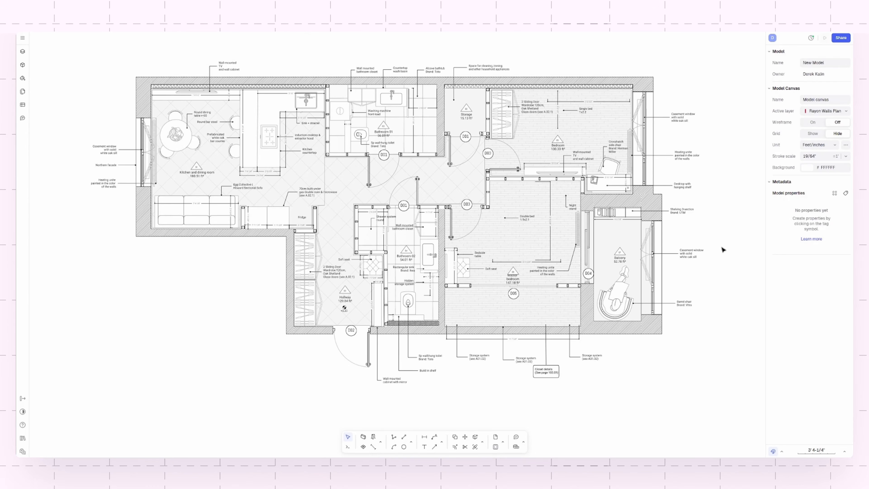
{"action": "scroll", "coordinate": [723, 247], "scroll_direction": "up", "scroll_amount": 6}
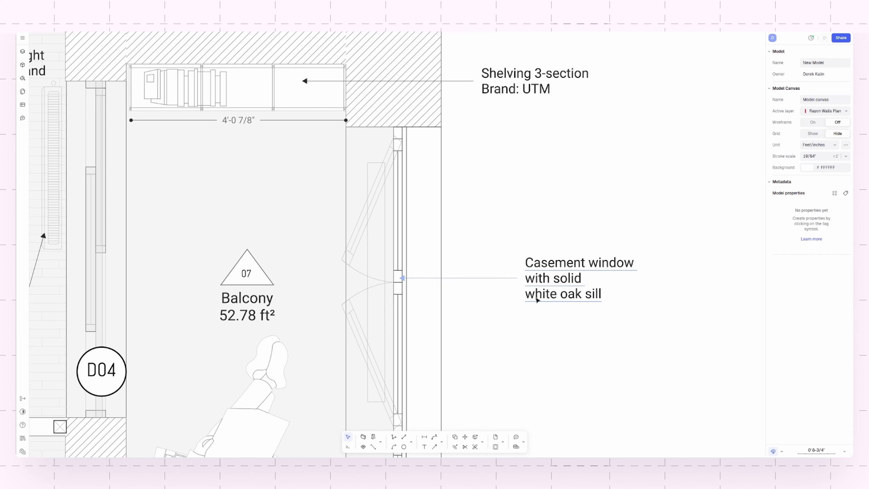
{"action": "scroll", "coordinate": [576, 293], "scroll_direction": "down", "scroll_amount": 2}
{"action": "scroll", "coordinate": [289, 339], "scroll_direction": "up", "scroll_amount": 2}
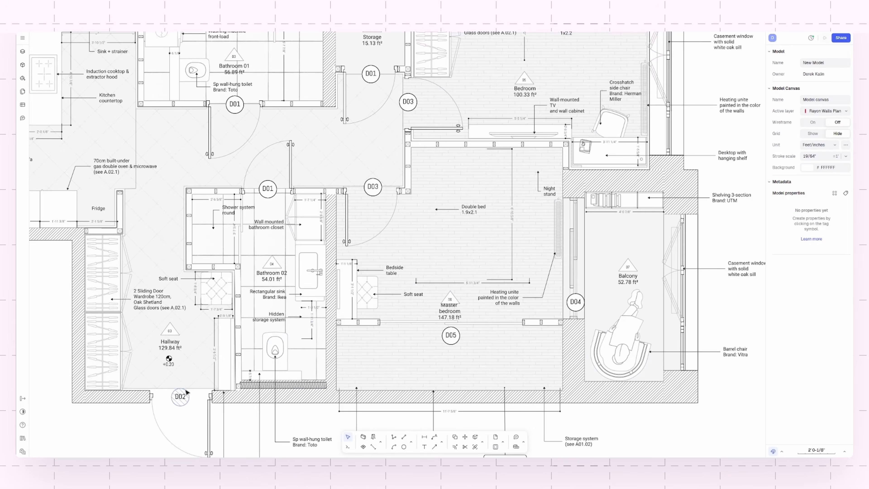
{"action": "scroll", "coordinate": [216, 341], "scroll_direction": "down", "scroll_amount": 5}
{"action": "scroll", "coordinate": [106, 346], "scroll_direction": "up", "scroll_amount": 3}
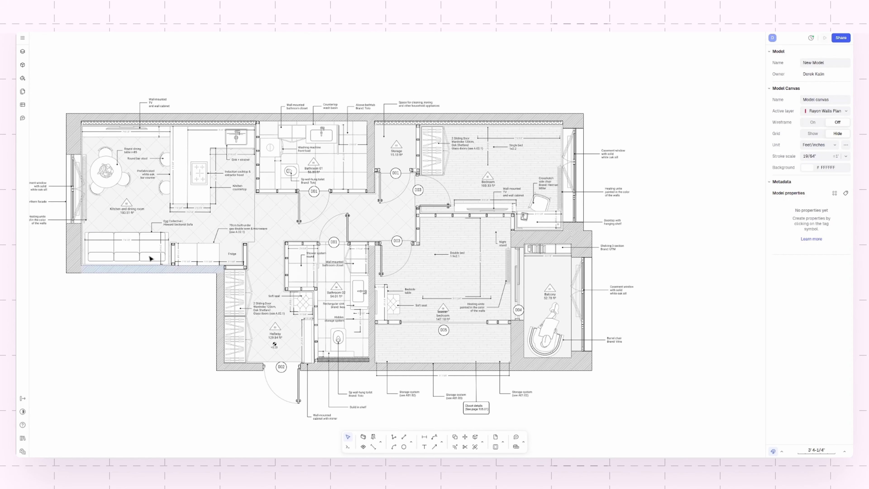
- Add a new page over the floor plan, keeping its default name
{"action": "left_click", "coordinate": [23, 94]}
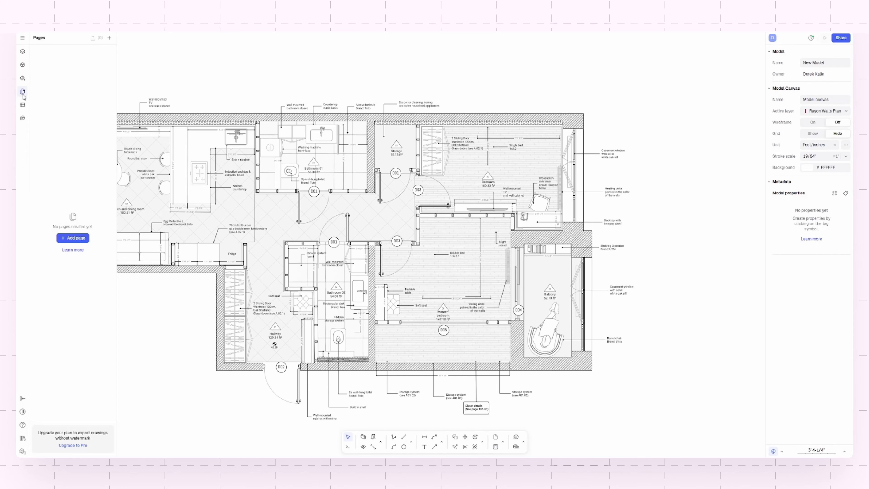
{"action": "left_click", "coordinate": [109, 38]}
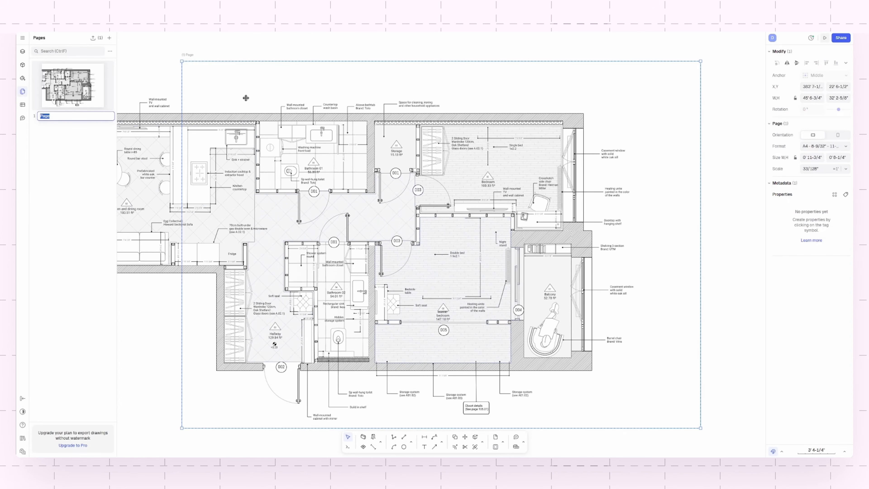
{"action": "left_click", "coordinate": [261, 79]}
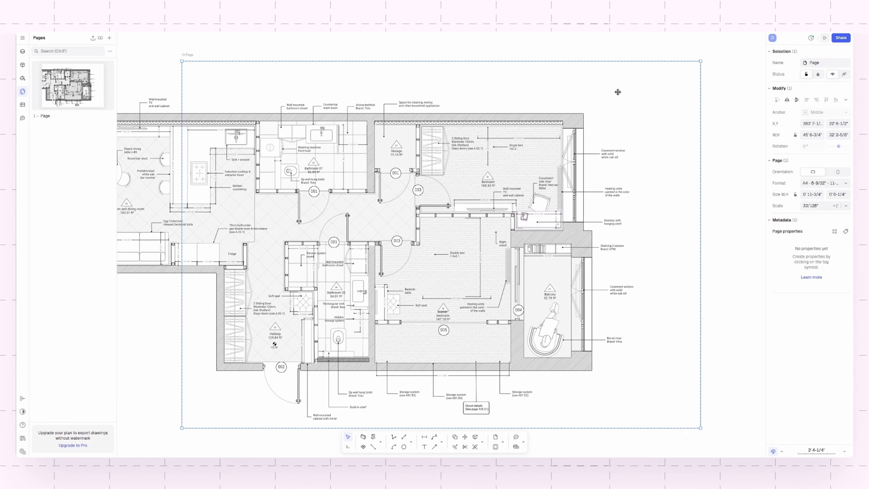
- Move and resize the page frame to about 55' 4" wide and 34' 5" high, enclosing the whole plan and its notes
{"action": "mouse_move", "coordinate": [625, 91]}
{"action": "left_mouse_down"}
{"action": "mouse_move", "coordinate": [657, 82]}
{"action": "mouse_move", "coordinate": [625, 79]}
{"action": "left_mouse_up"}
{"action": "mouse_move", "coordinate": [697, 102]}
{"action": "left_mouse_down"}
{"action": "mouse_move", "coordinate": [730, 103]}
{"action": "mouse_move", "coordinate": [707, 112]}
{"action": "left_mouse_up"}
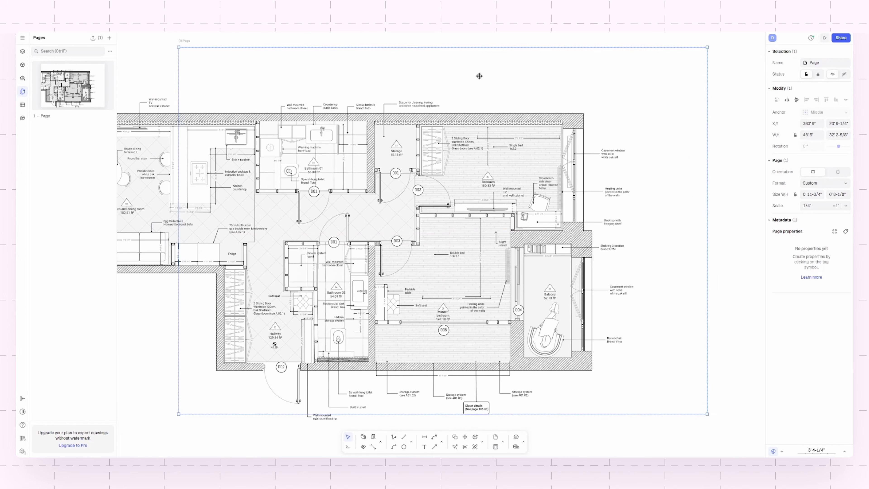
{"action": "scroll", "coordinate": [242, 324], "scroll_direction": "down", "scroll_amount": 3}
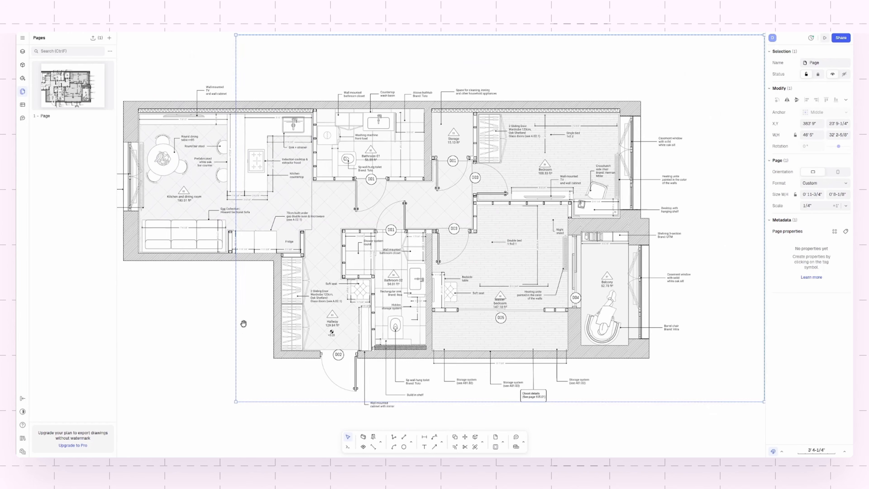
{"action": "middle_click_drag", "start_coordinate": [242, 341], "coordinate": [283, 334]}
{"action": "left_click_drag", "start_coordinate": [400, 172], "coordinate": [300, 172]}
{"action": "left_click_drag", "start_coordinate": [512, 177], "coordinate": [572, 215]}
{"action": "left_click_drag", "start_coordinate": [548, 370], "coordinate": [547, 384]}
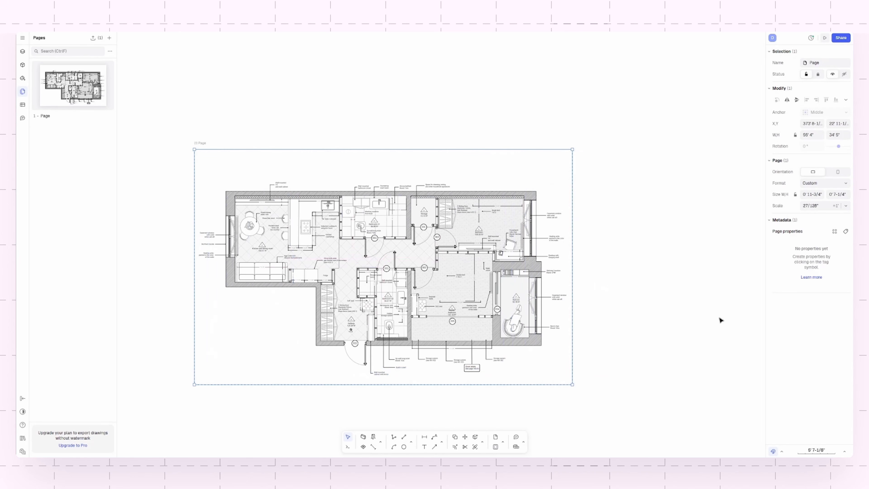
- Set the page format to Tabloid 11" - 17" and reposition the page around the plan
{"action": "left_click", "coordinate": [837, 185]}
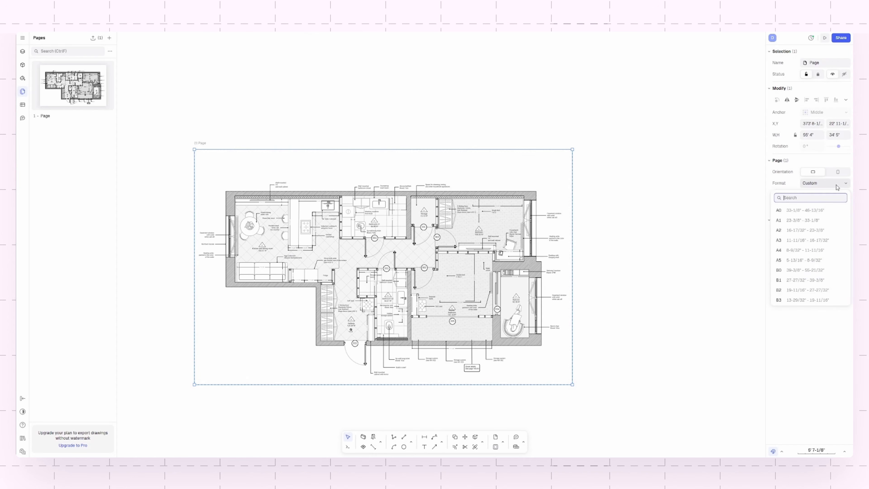
{"action": "scroll", "coordinate": [818, 274], "scroll_direction": "down", "scroll_amount": 5}
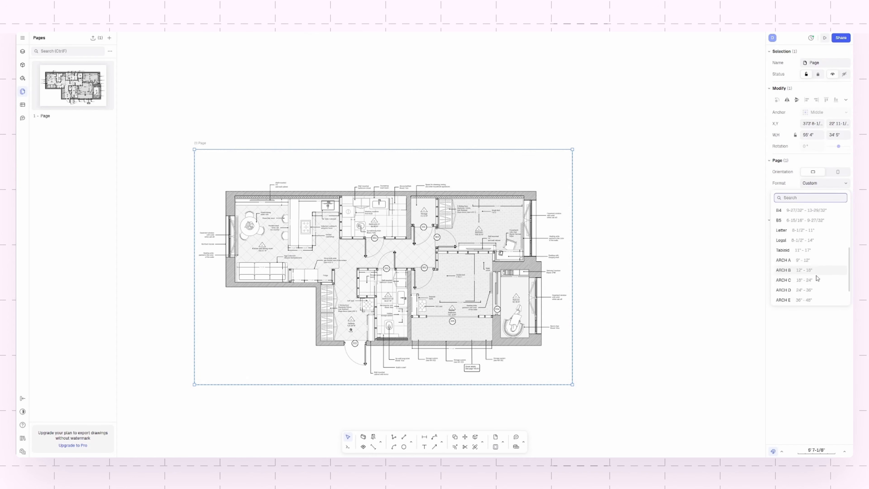
{"action": "left_click", "coordinate": [803, 250]}
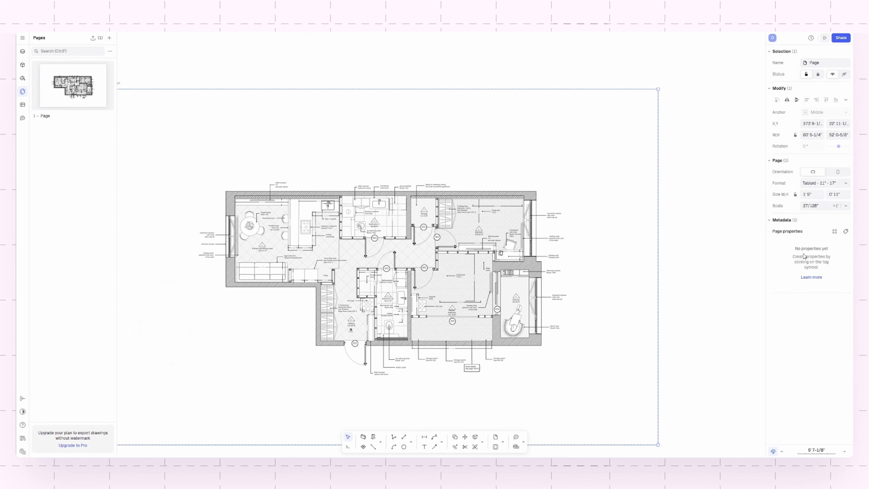
{"action": "left_click_drag", "start_coordinate": [423, 131], "coordinate": [442, 124]}
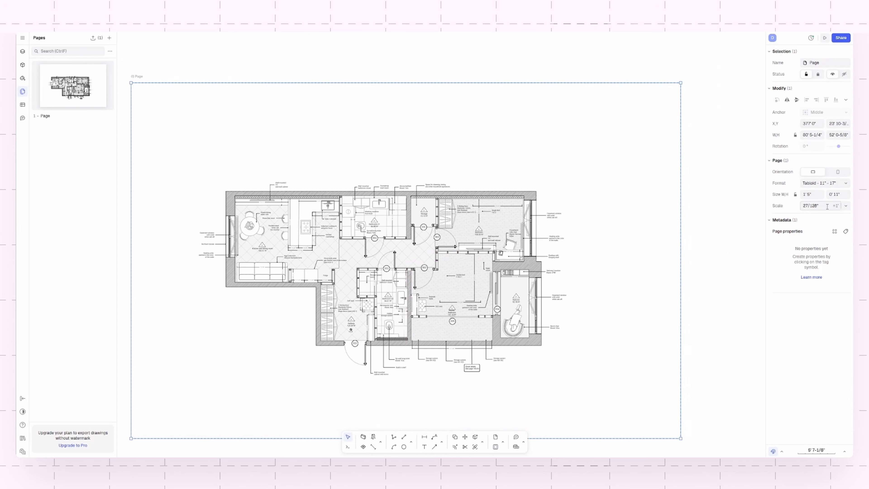
- Try page scales of 3/32", 3/4" and 3/8" for the Tabloid page
{"action": "left_click", "coordinate": [844, 206]}
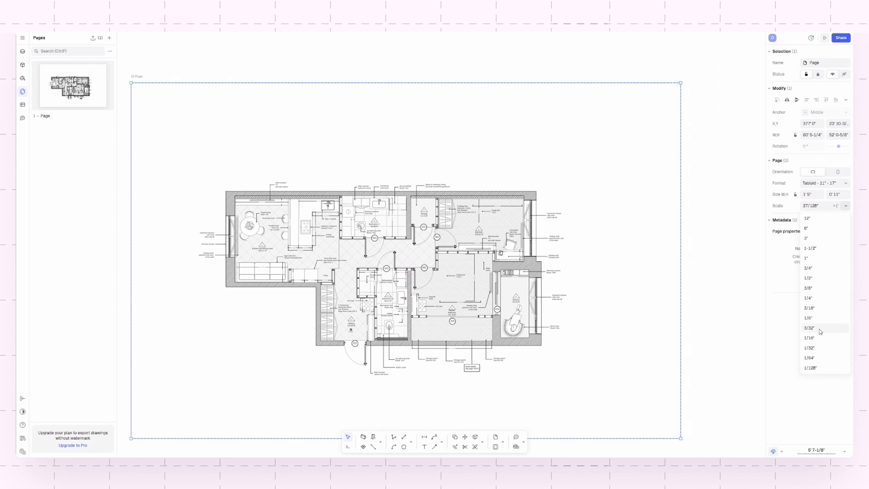
{"action": "left_click", "coordinate": [821, 319]}
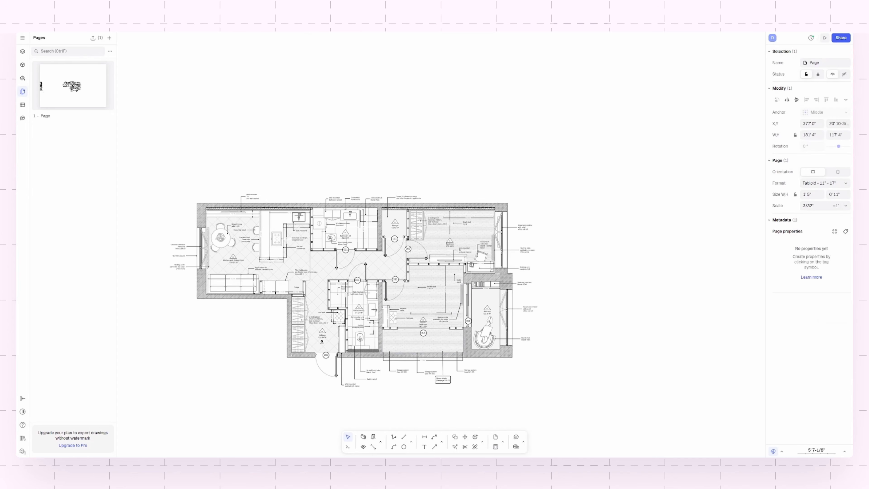
{"action": "left_click", "coordinate": [845, 205]}
{"action": "left_click", "coordinate": [820, 268]}
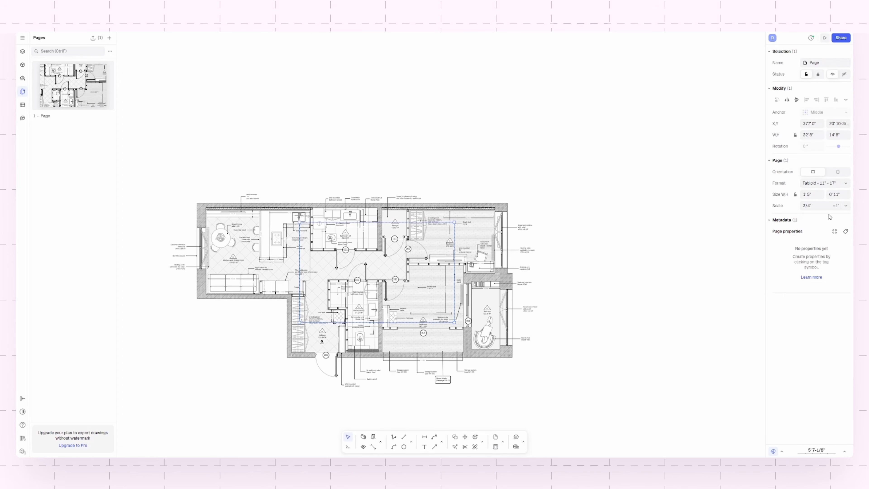
{"action": "left_click", "coordinate": [846, 206]}
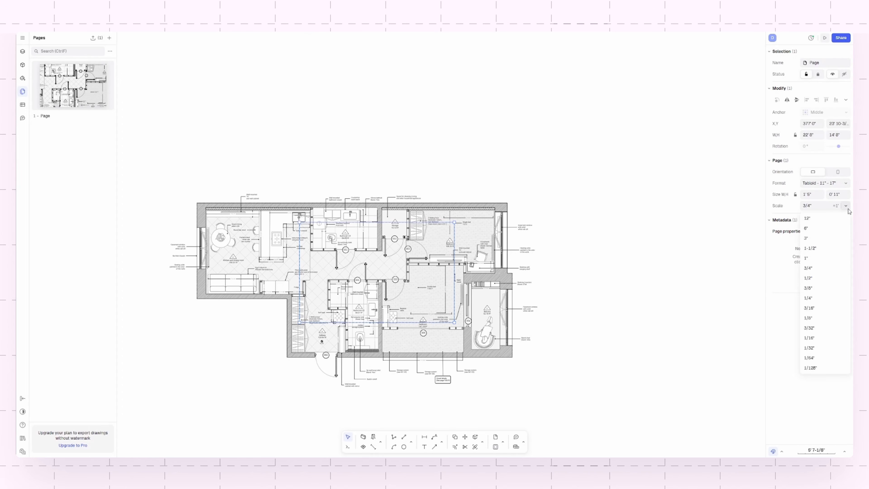
{"action": "left_click", "coordinate": [818, 288]}
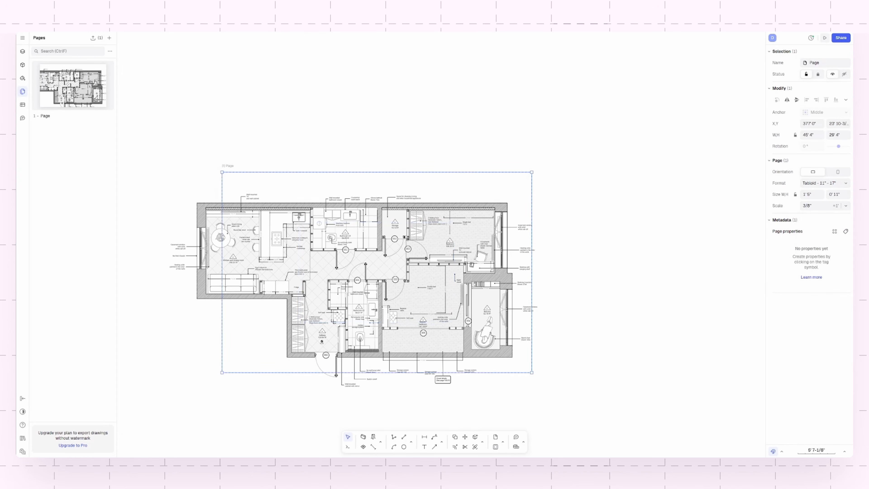
- Set the page scale to 1/4" and deselect the page
{"action": "left_click", "coordinate": [846, 206]}
{"action": "left_click", "coordinate": [823, 300]}
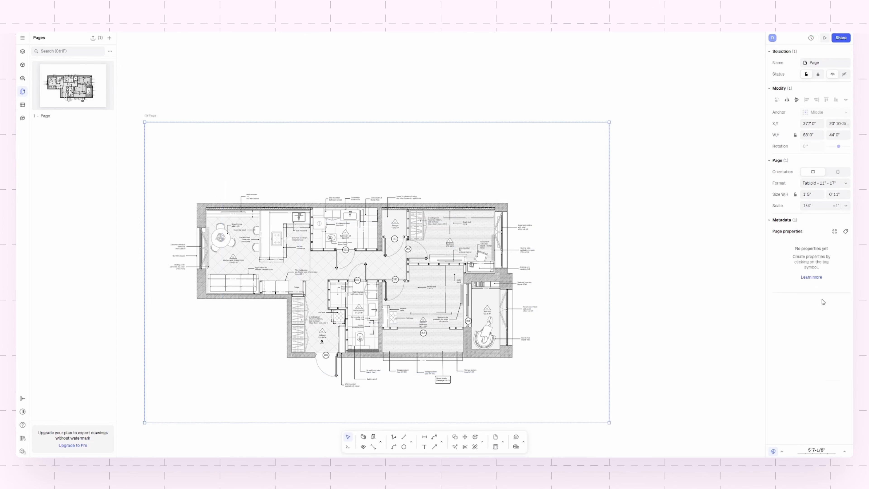
{"action": "left_click", "coordinate": [717, 330]}
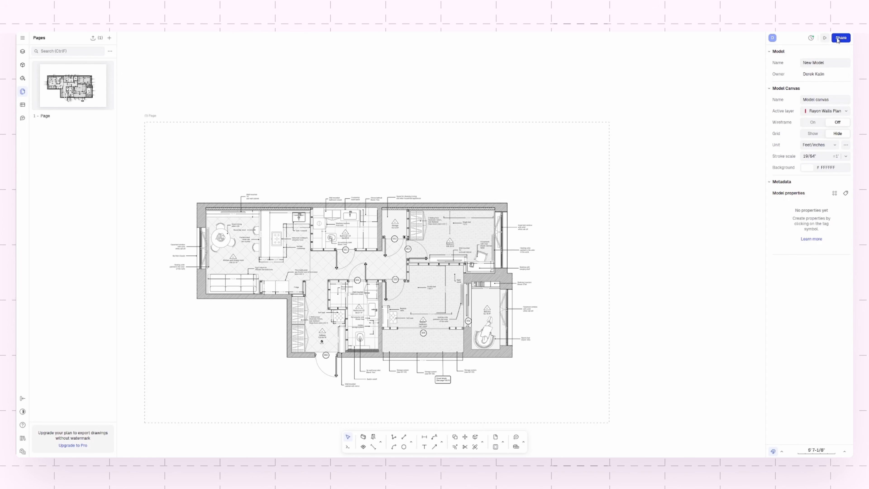
- Preview the page as a presentation, view it full screen, and return to the model
{"action": "left_click", "coordinate": [825, 38]}
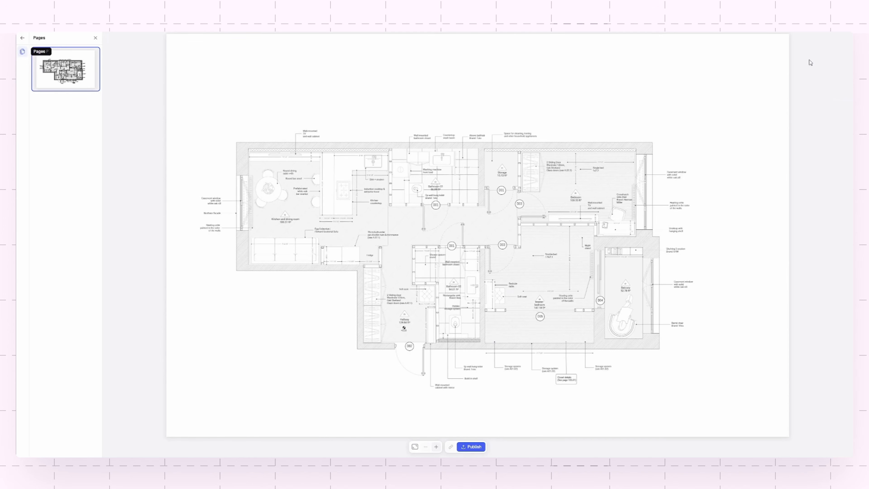
{"action": "left_click", "coordinate": [414, 447]}
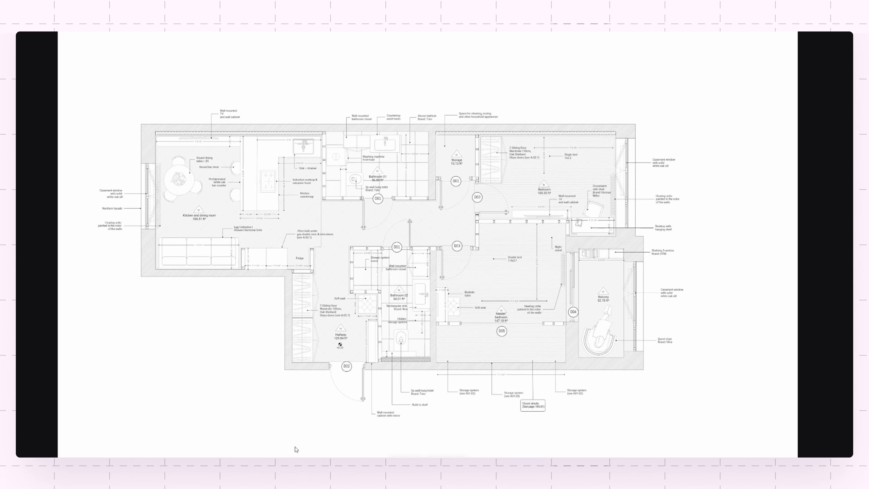
{"action": "key", "text": "Escape"}
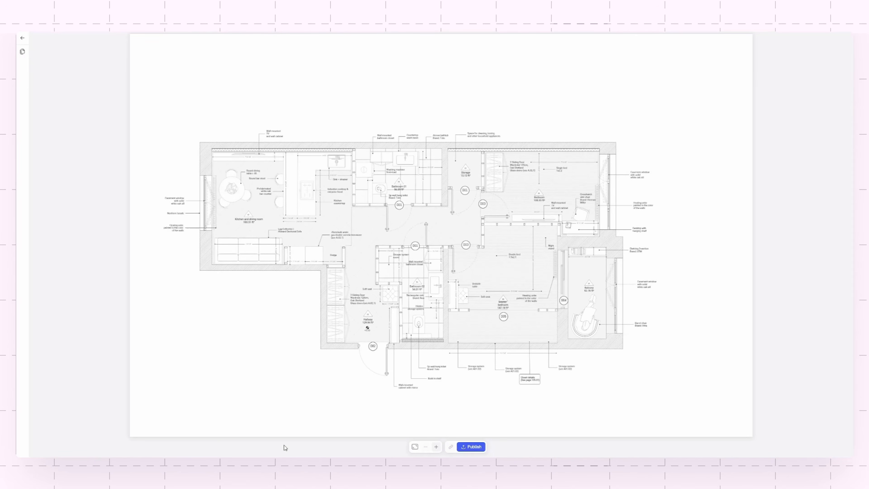
{"action": "left_click", "coordinate": [23, 40]}
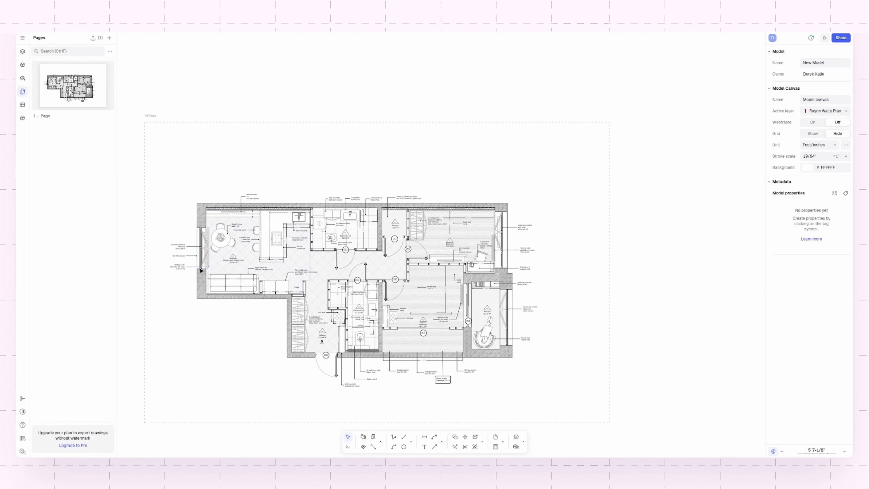
- Open the model's sharing settings and show the option for publishing a presentation
{"action": "left_click", "coordinate": [841, 38]}
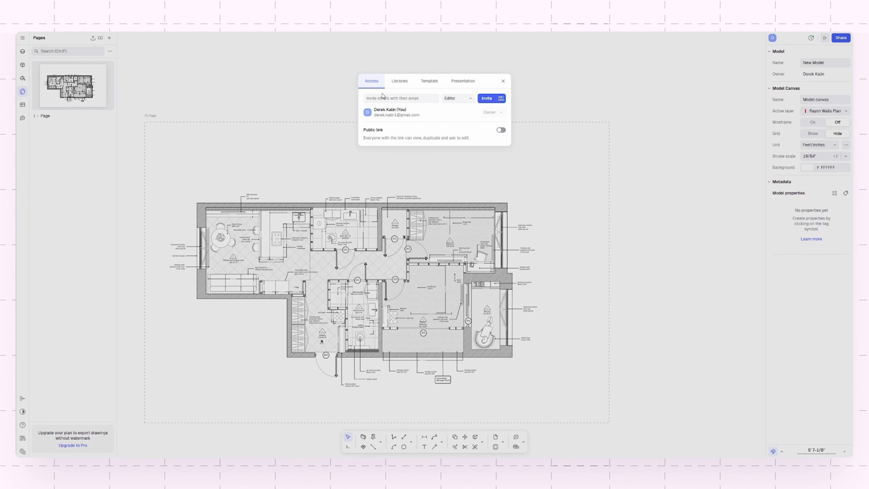
{"action": "left_click", "coordinate": [451, 82]}
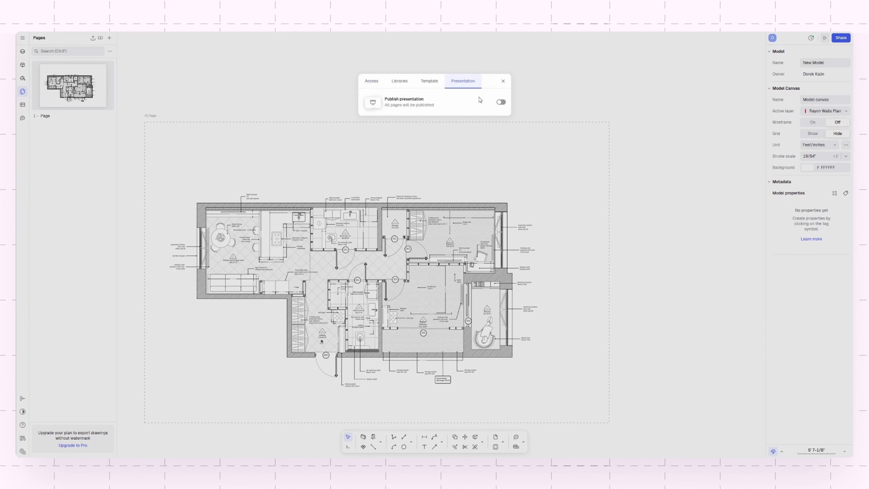